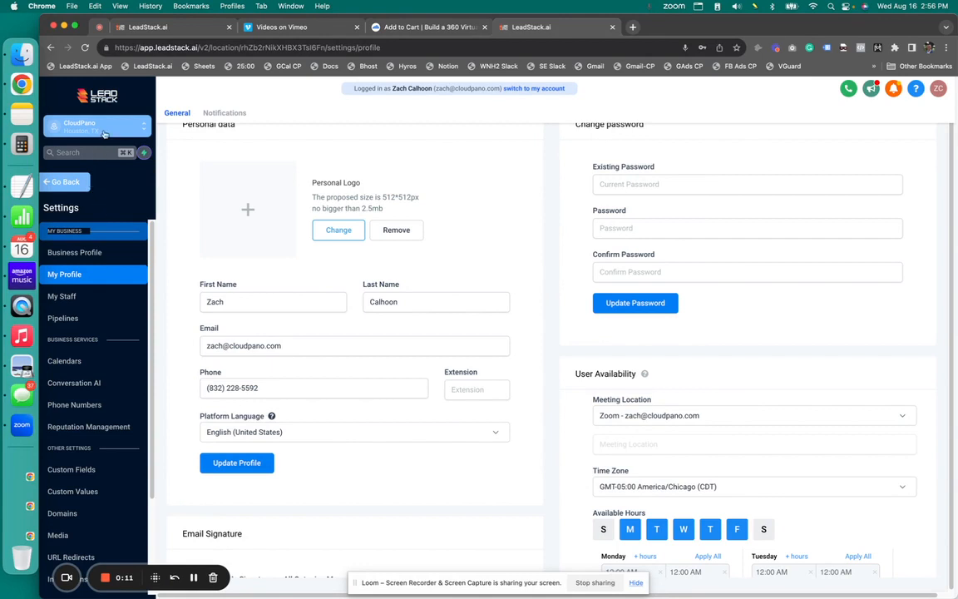
Step: Open the My Profile page in the account settings
click(61, 181)
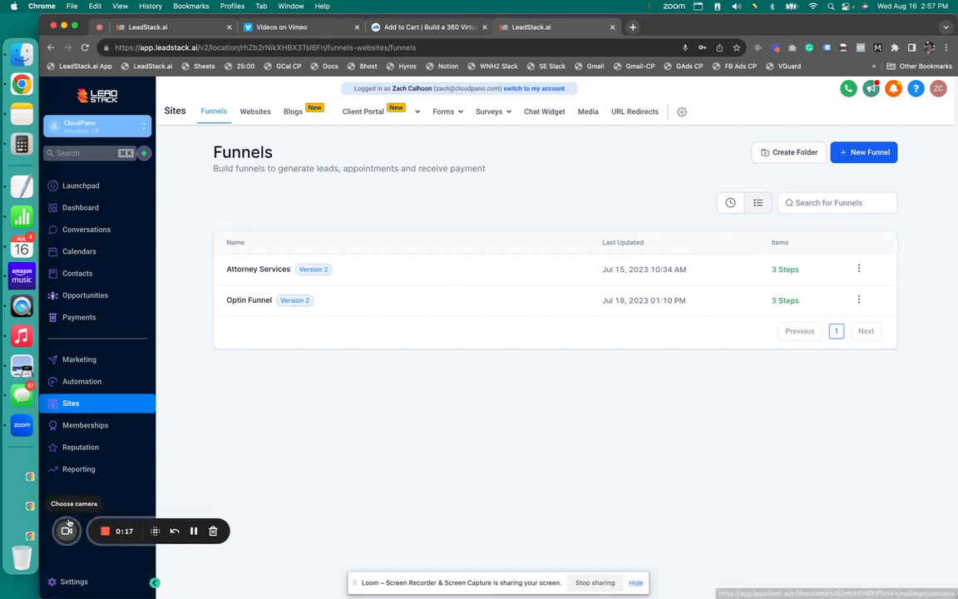
click(58, 580)
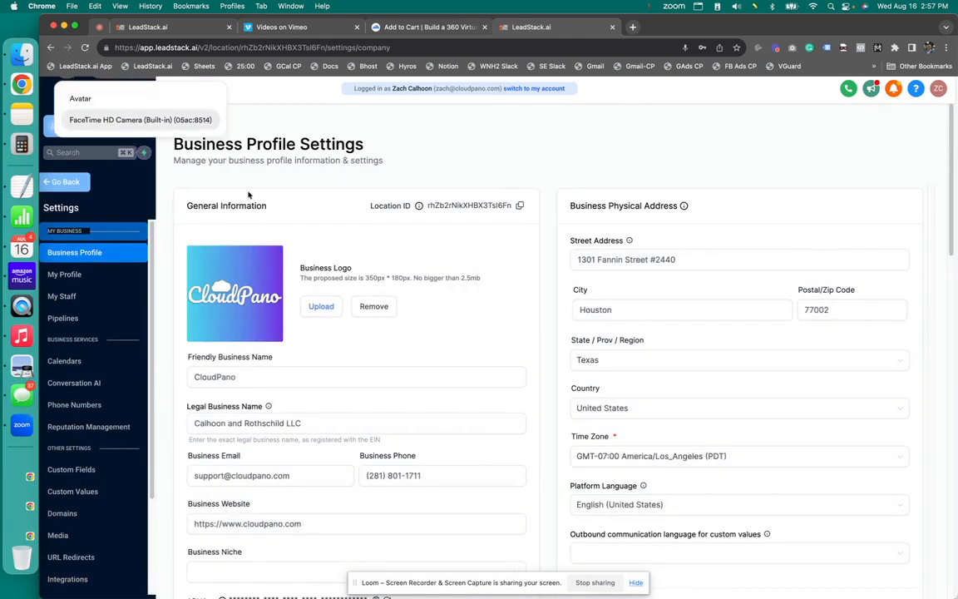
click(81, 277)
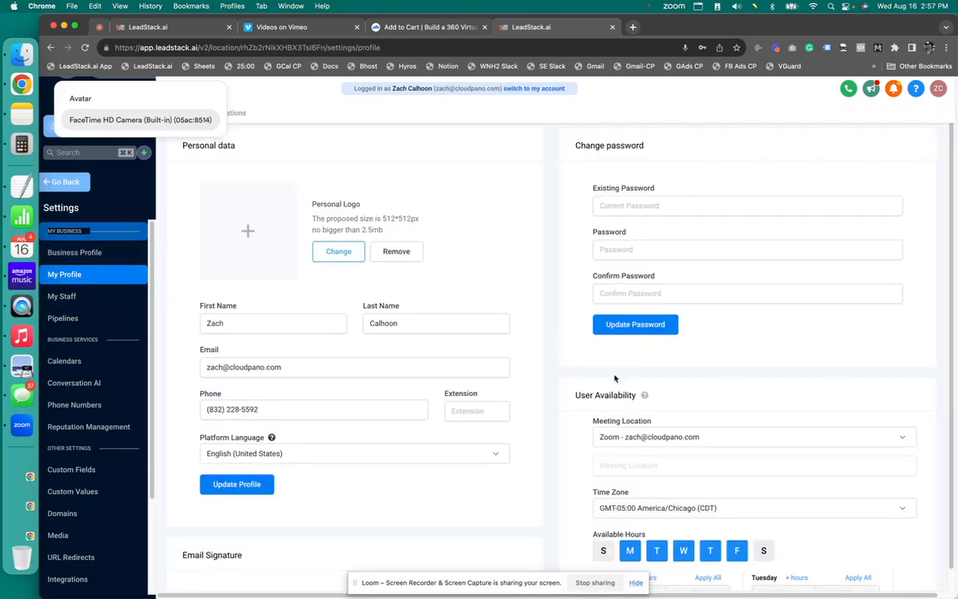
Step: Disconnect the Zoom integration from the profile and confirm the disconnection
scroll(555, 328, down, 5)
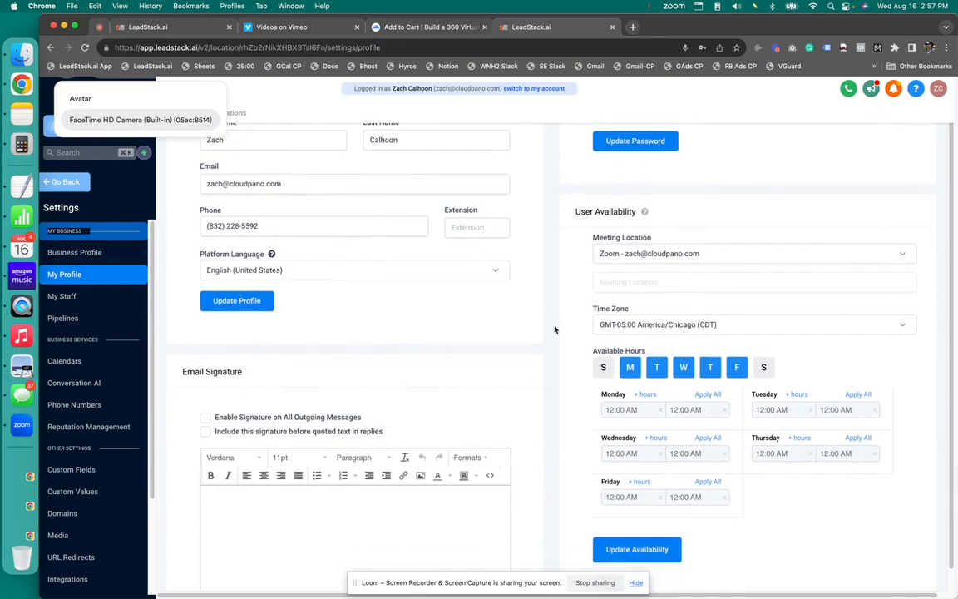
scroll(555, 330, down, 10)
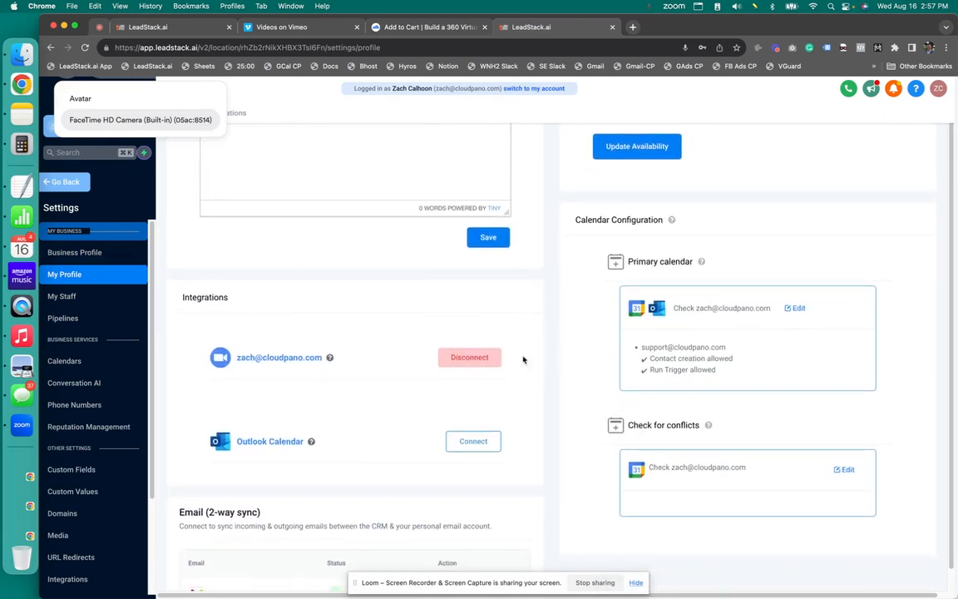
click(469, 361)
click(654, 202)
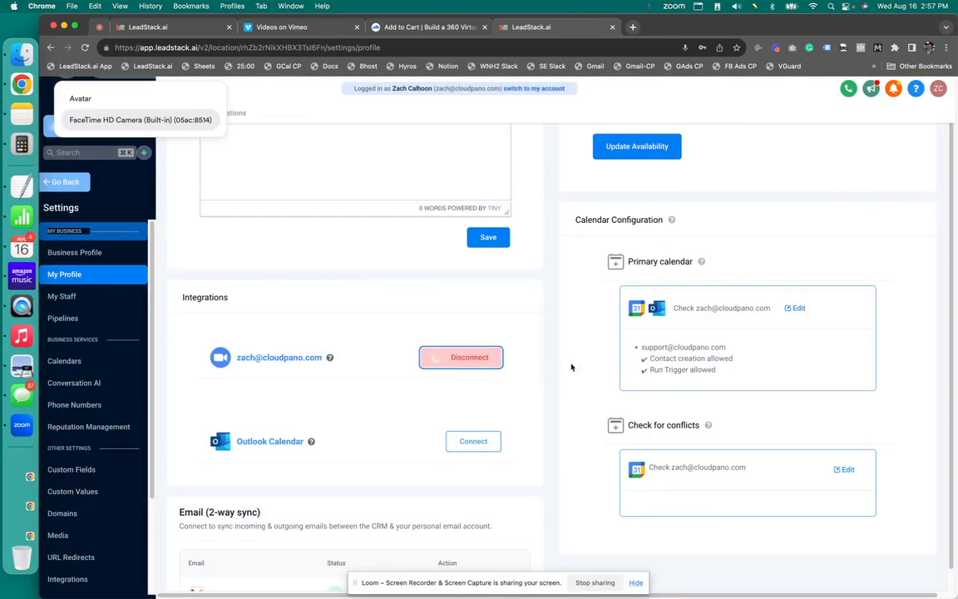
Step: Reconnect the Zoom integration by signing in to Zoom with the CloudPano Google account that belongs to this profile
click(473, 358)
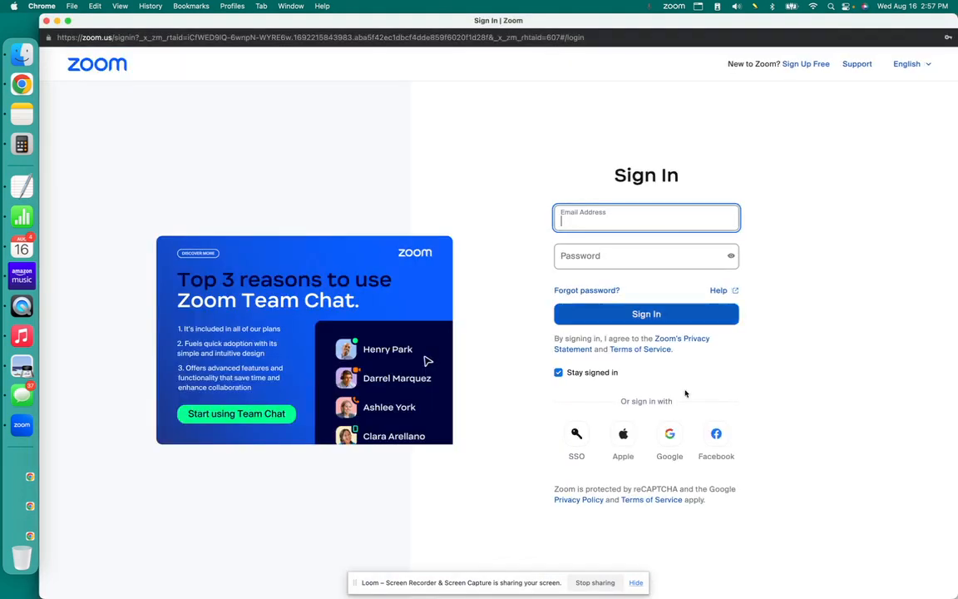
click(673, 437)
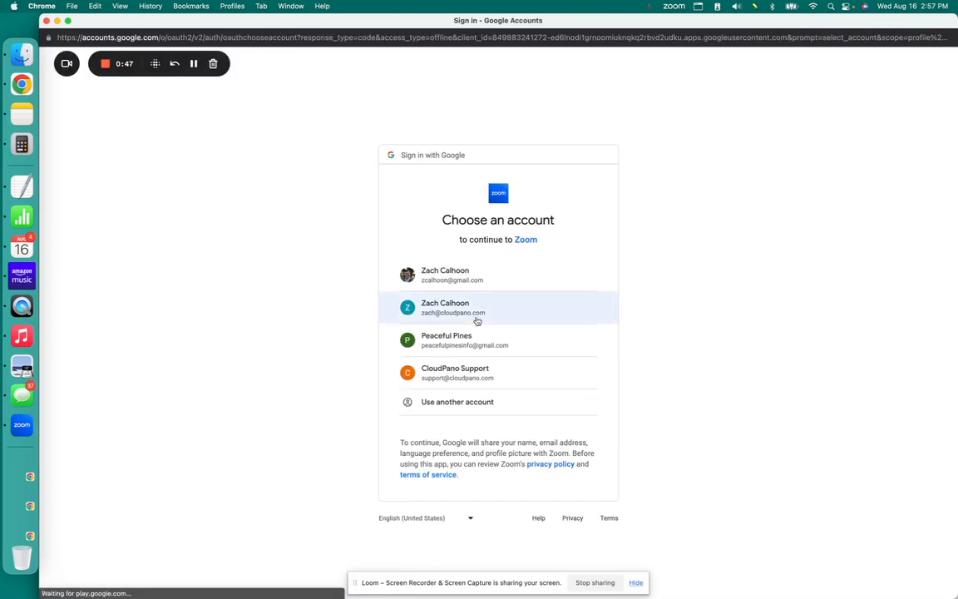
click(478, 321)
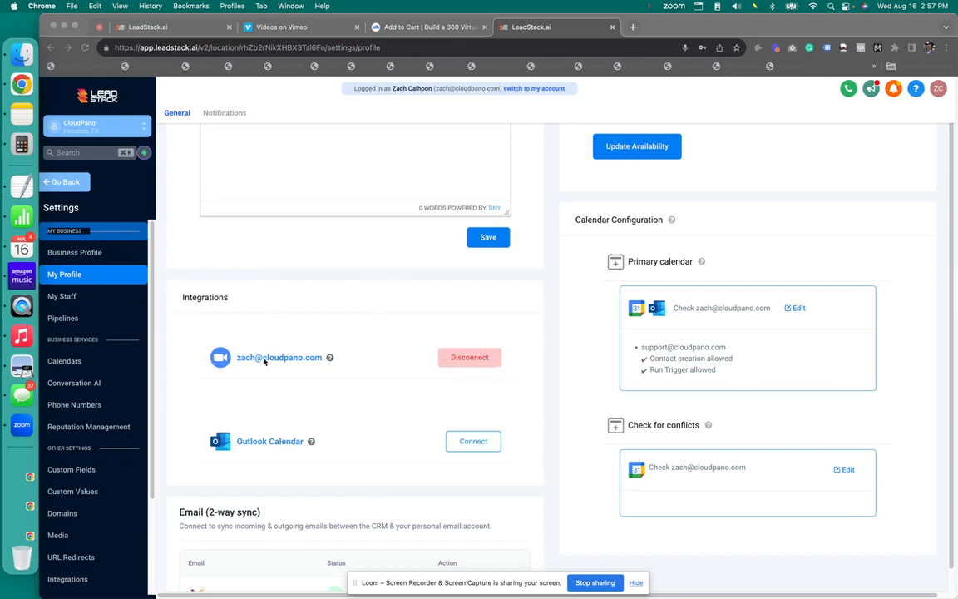
Step: Disconnect the Gmail account from the two-way email sync and confirm the removal
scroll(391, 347, down, 3)
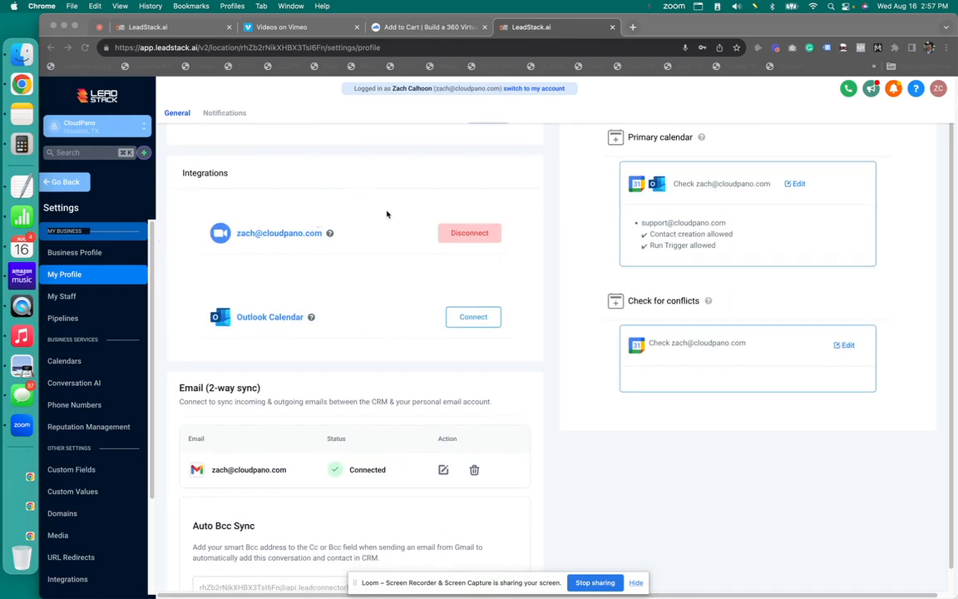
scroll(361, 297, down, 1)
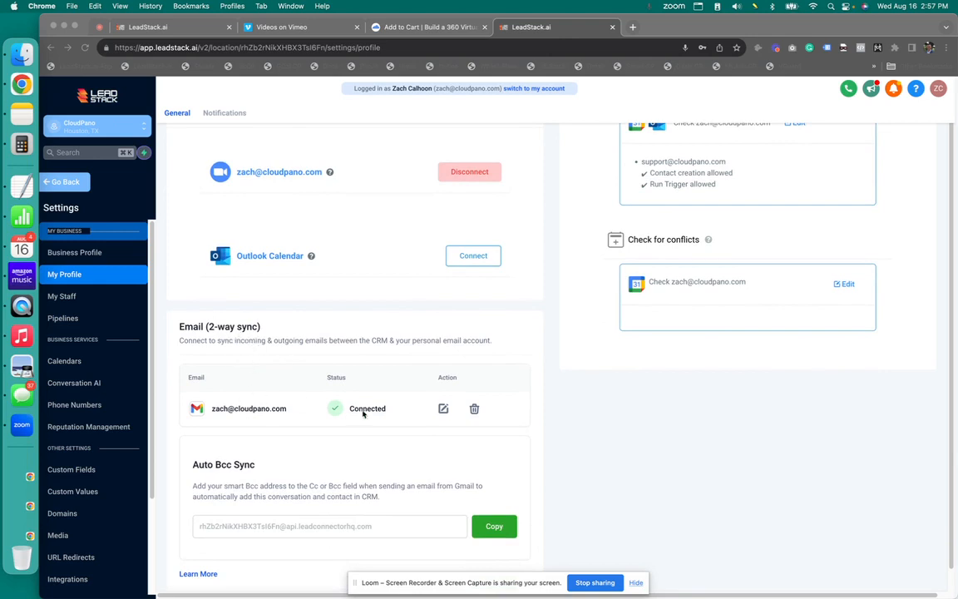
click(474, 409)
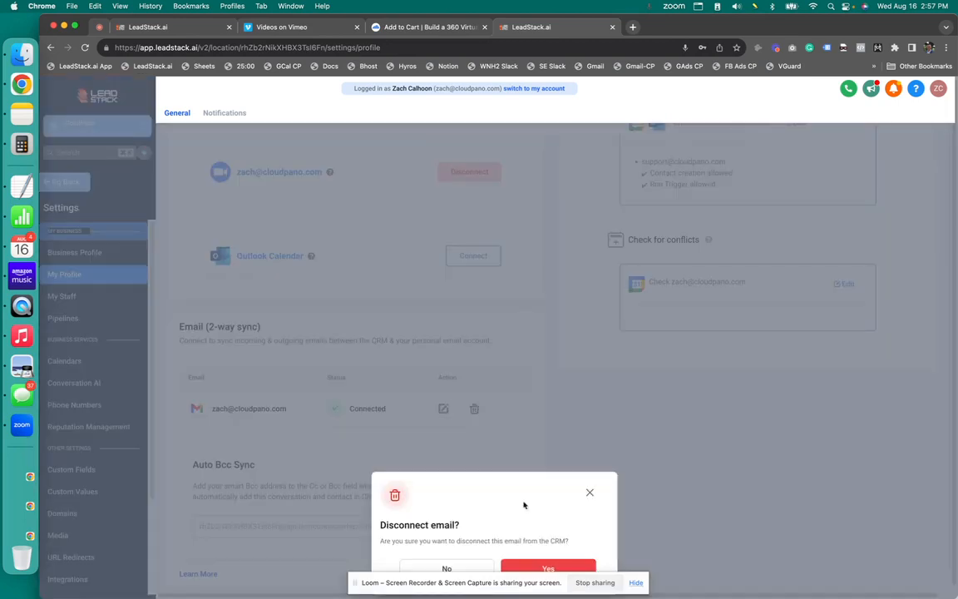
click(533, 568)
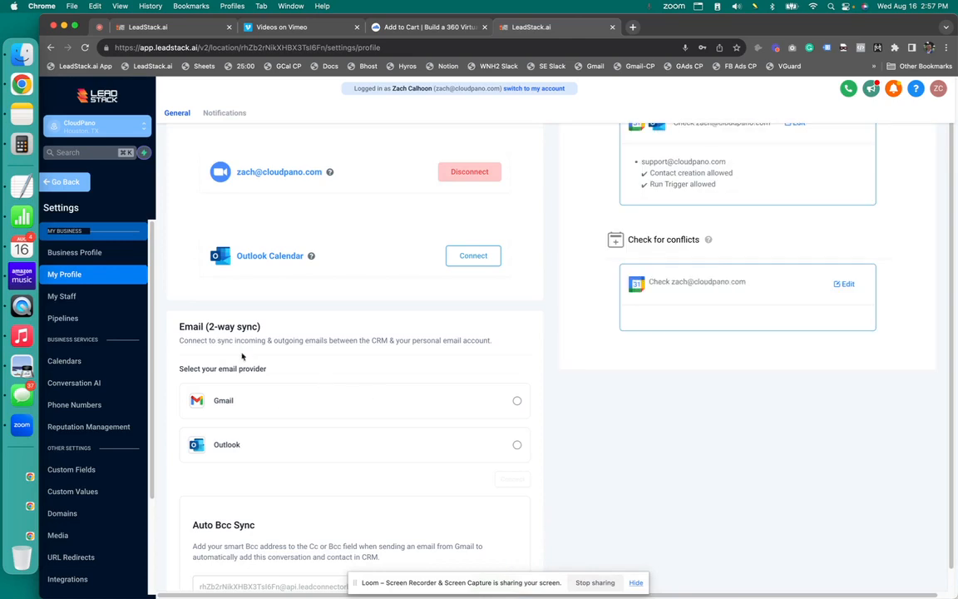
Step: Connect Gmail as the two-way sync provider using the profile's CloudPano Google account, grant Leadconnector access, and check the connection status
click(515, 400)
scroll(463, 464, down, 2)
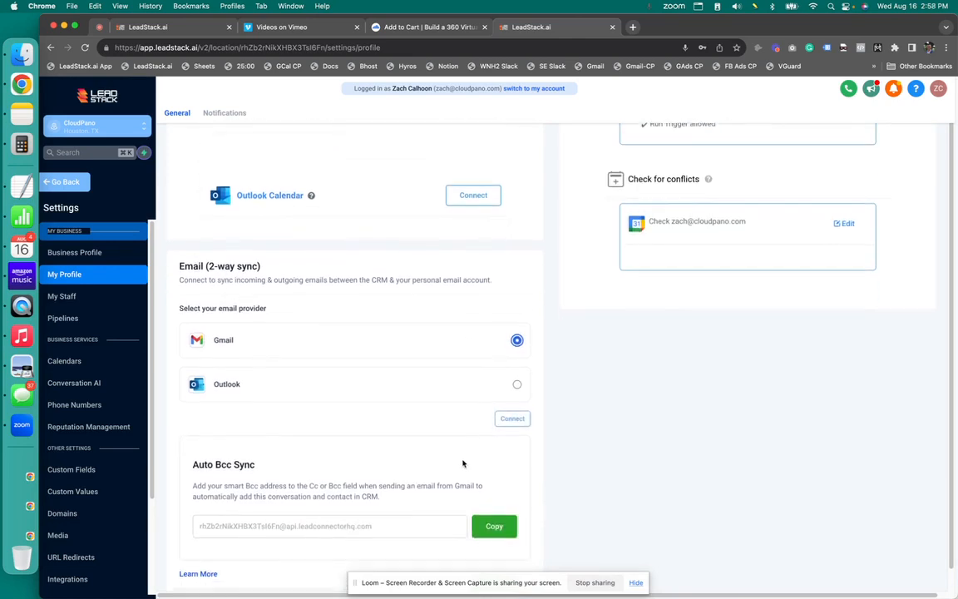
click(508, 420)
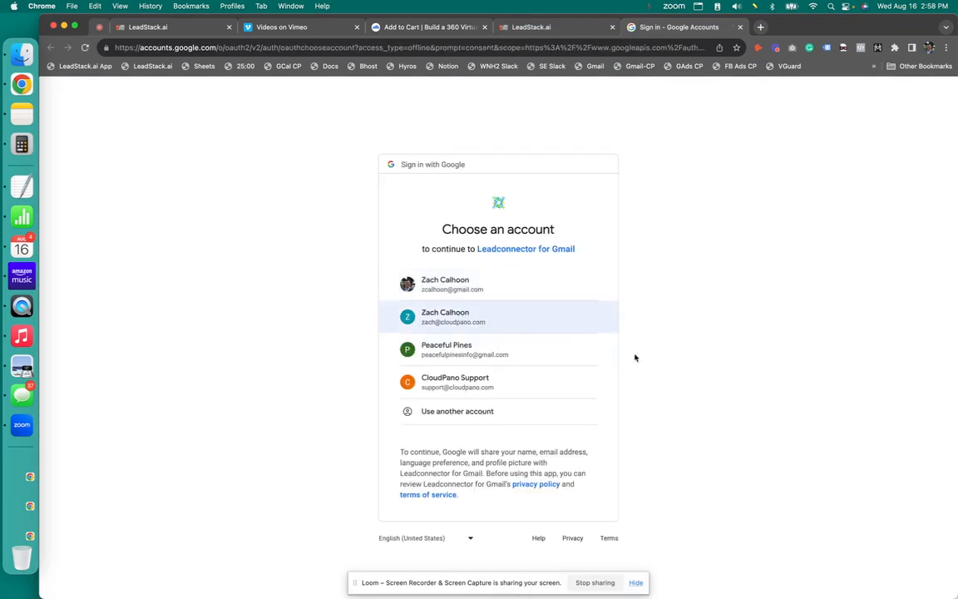
click(464, 316)
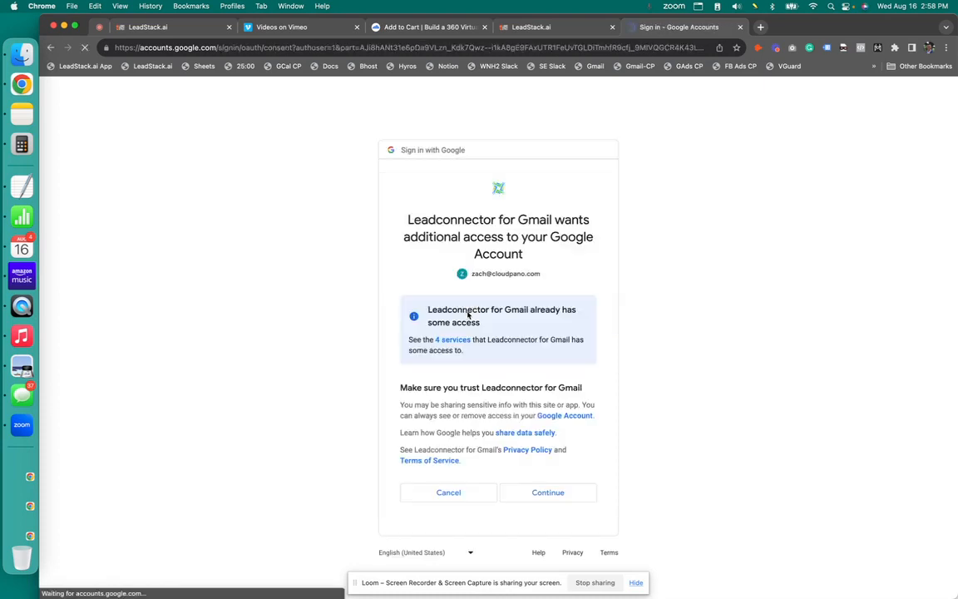
click(545, 494)
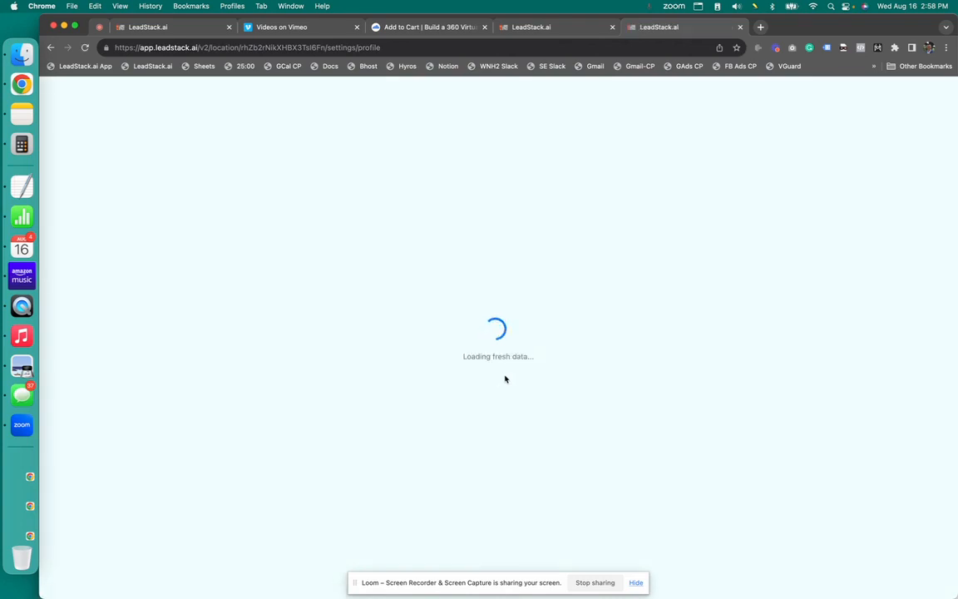
scroll(502, 499, down, 10)
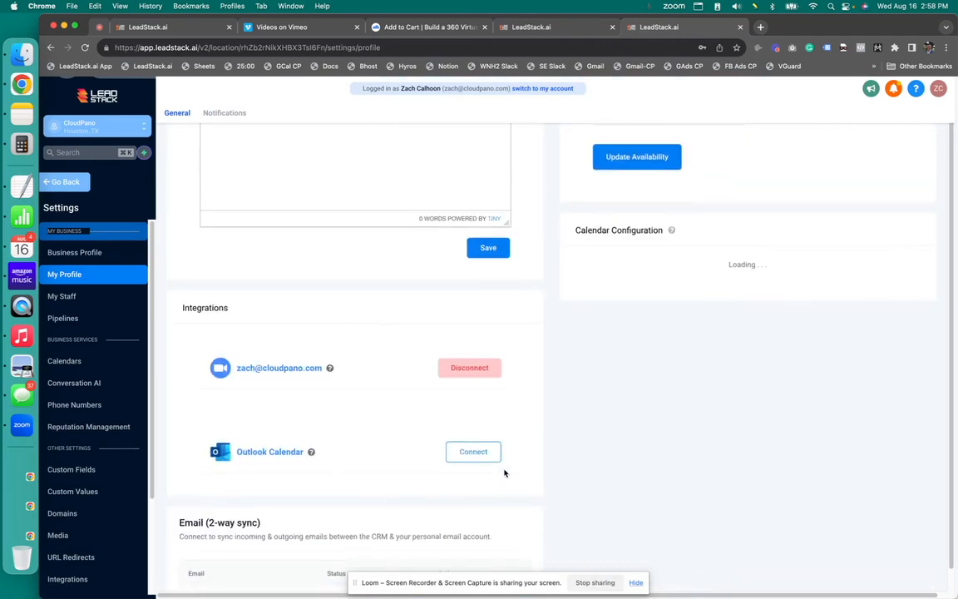
scroll(504, 473, down, 5)
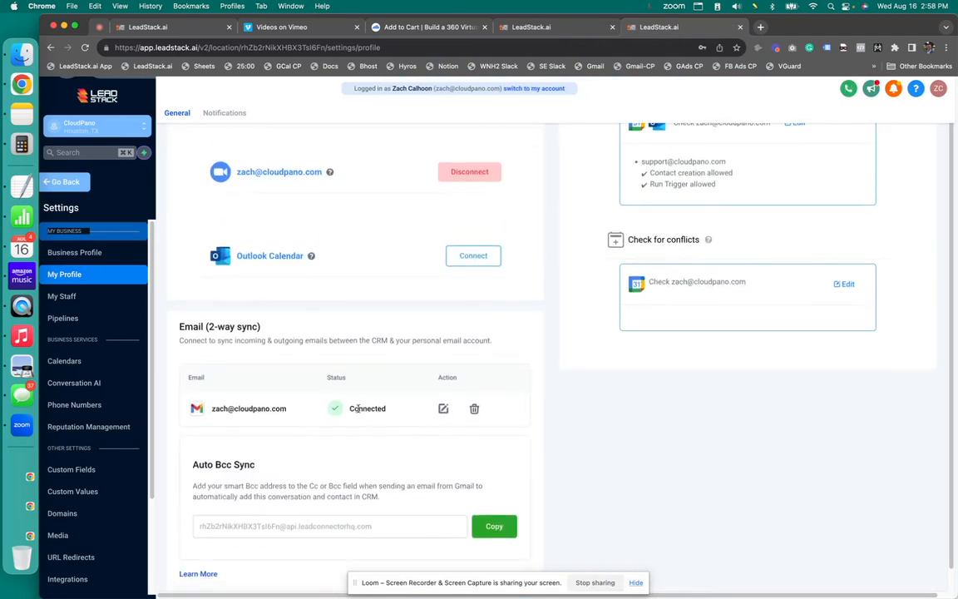
scroll(337, 406, down, 1)
Step: Choose the CloudPano support calendar as the primary calendar, with Discovery Call for contact creation, and save the sync settings
scroll(275, 325, up, 2)
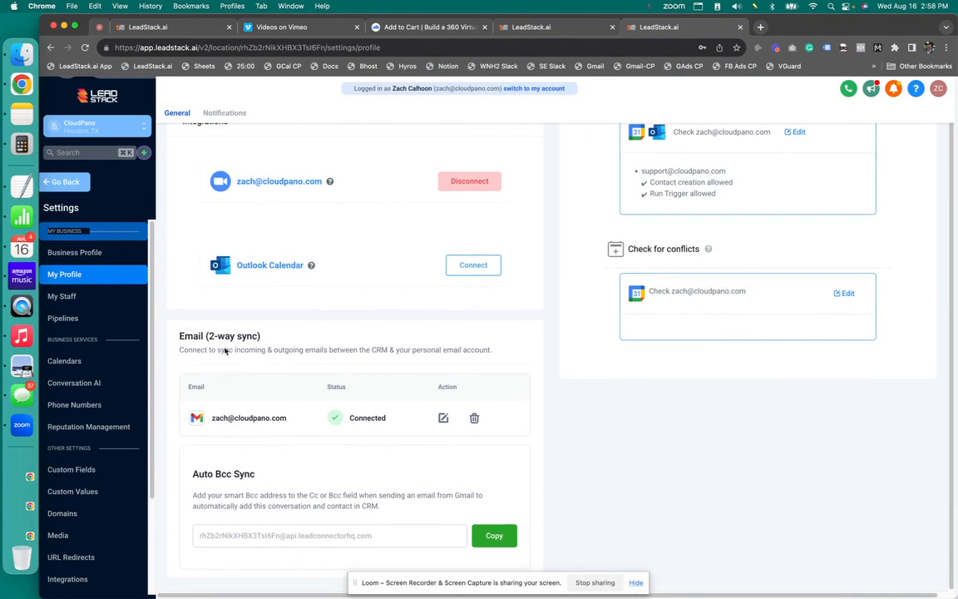
scroll(286, 264, up, 1)
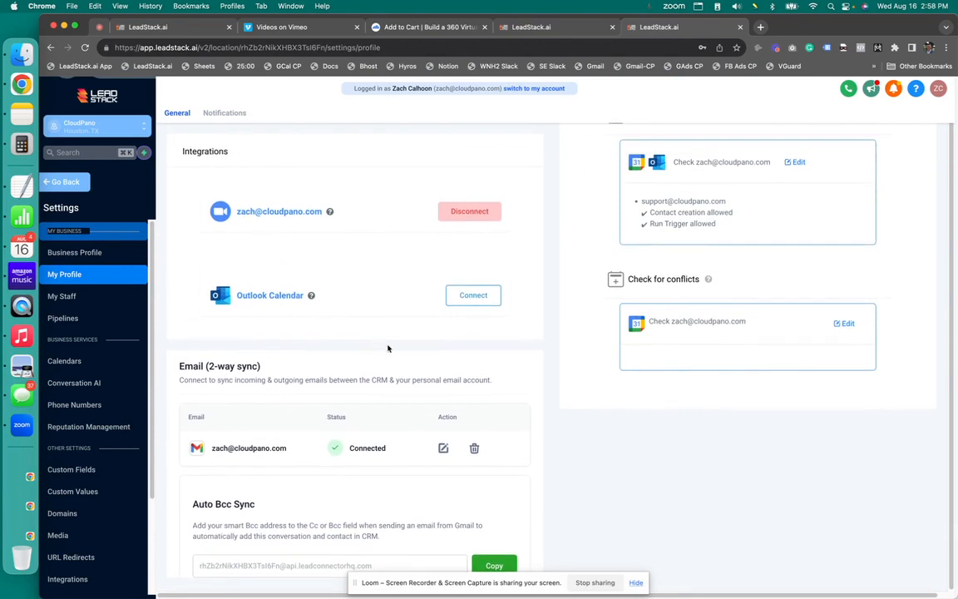
scroll(399, 375, up, 3)
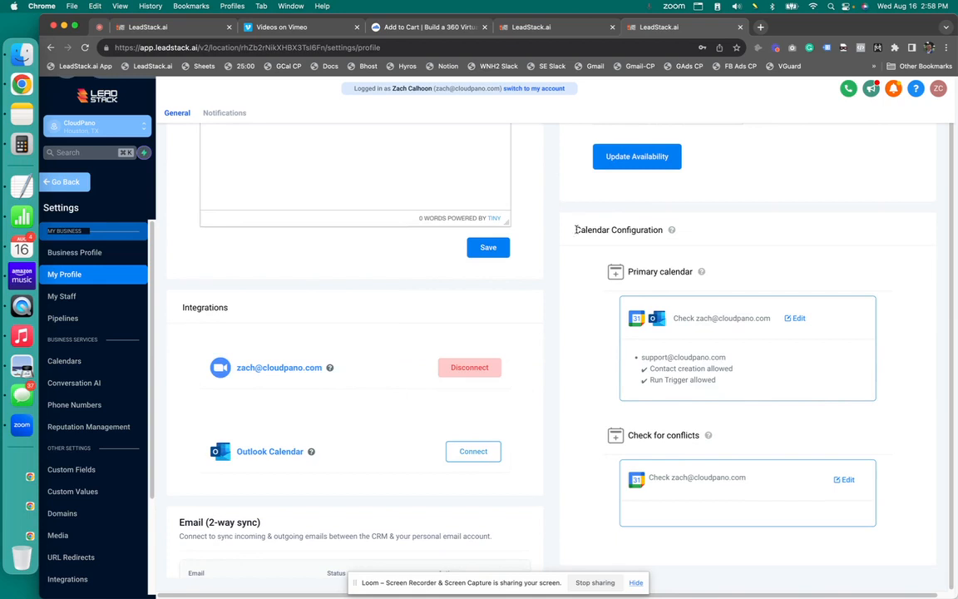
drag(575, 229, 669, 232)
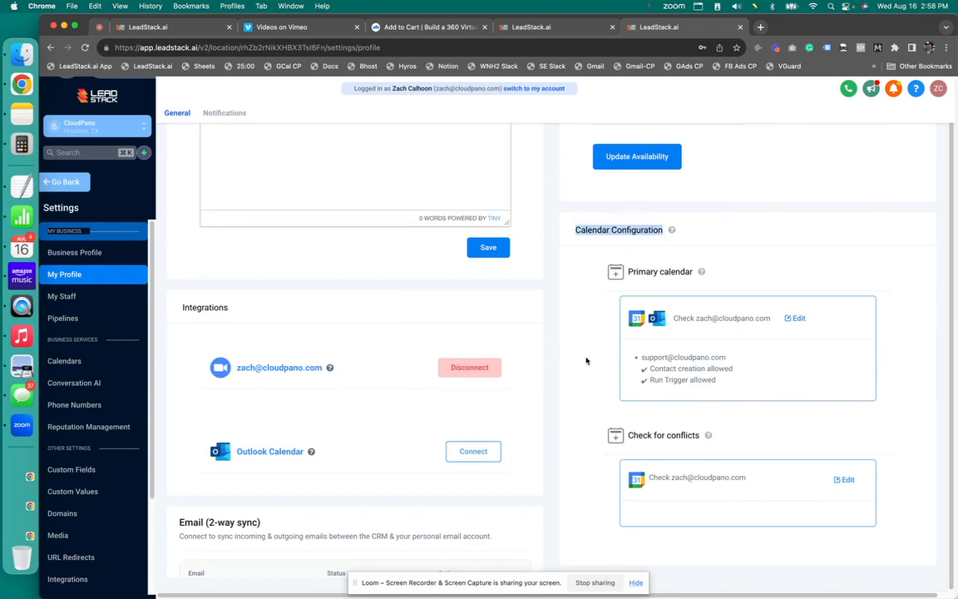
click(798, 320)
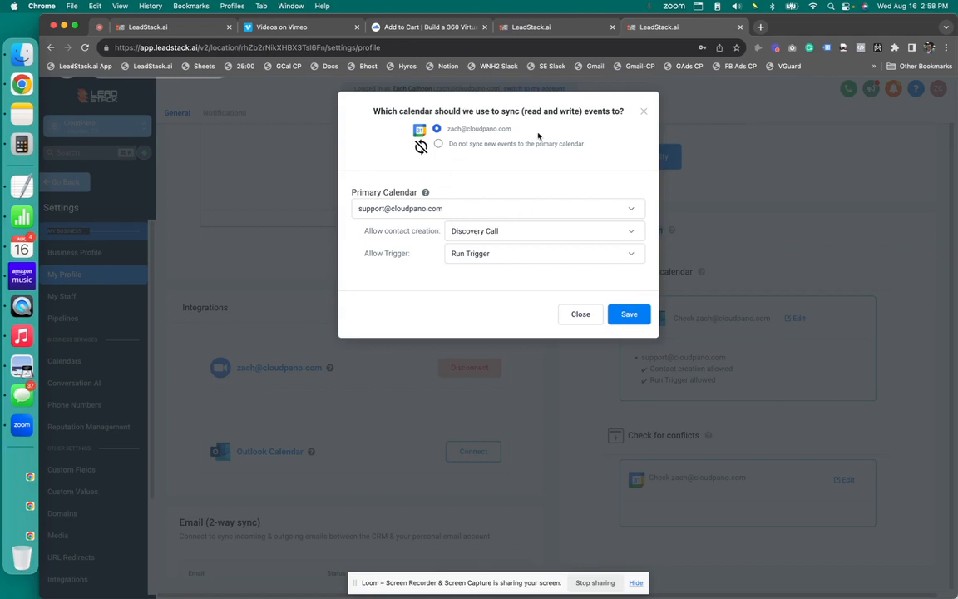
click(487, 209)
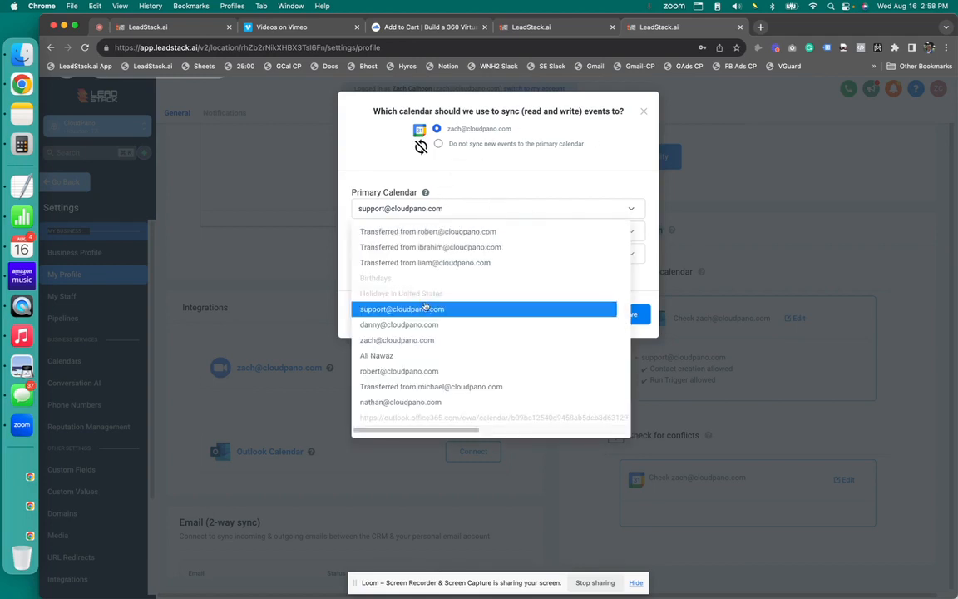
click(425, 308)
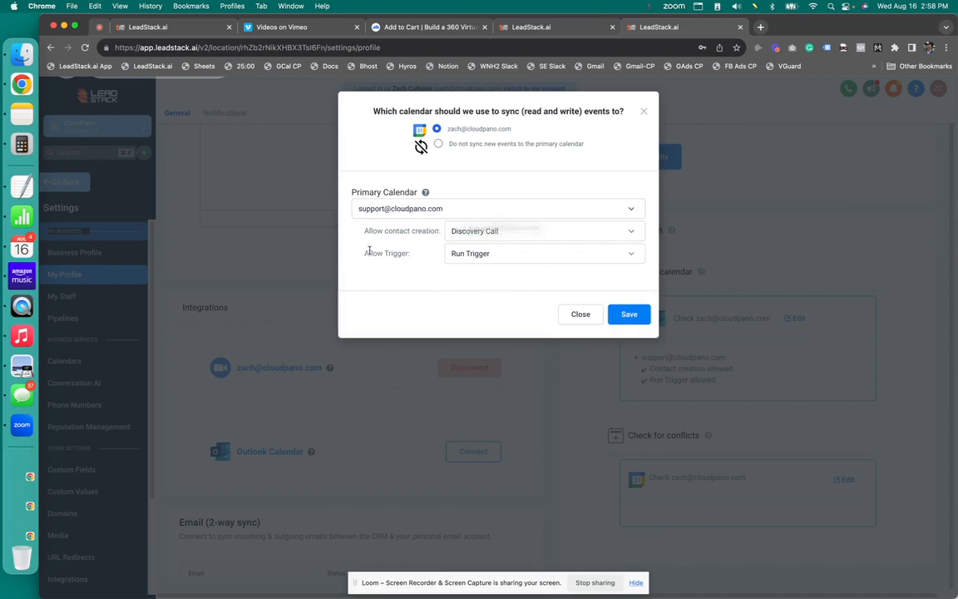
click(510, 234)
click(513, 235)
click(630, 315)
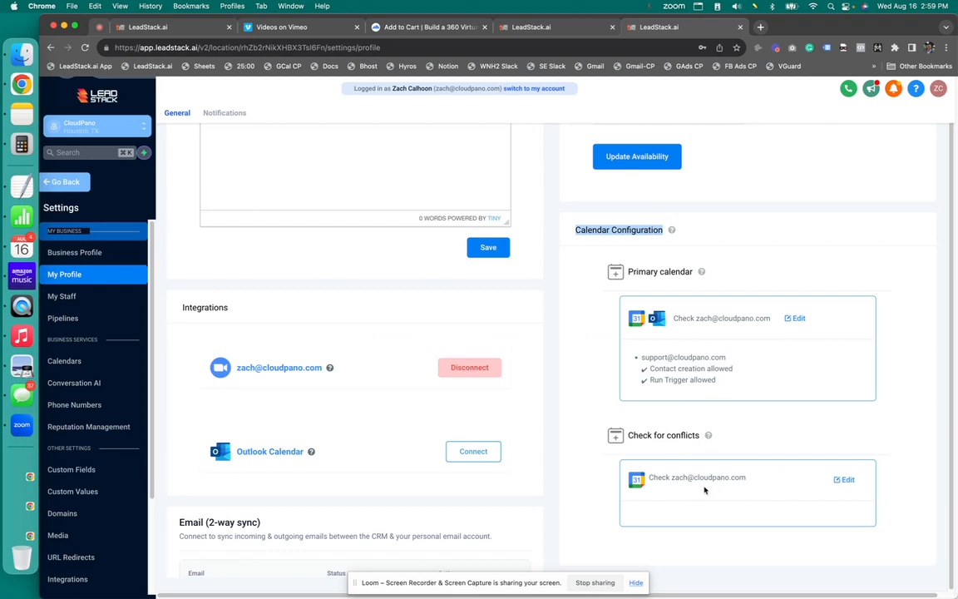
Step: Set the conflict check to include the profile owner's own CloudPano calendar and save it
click(844, 478)
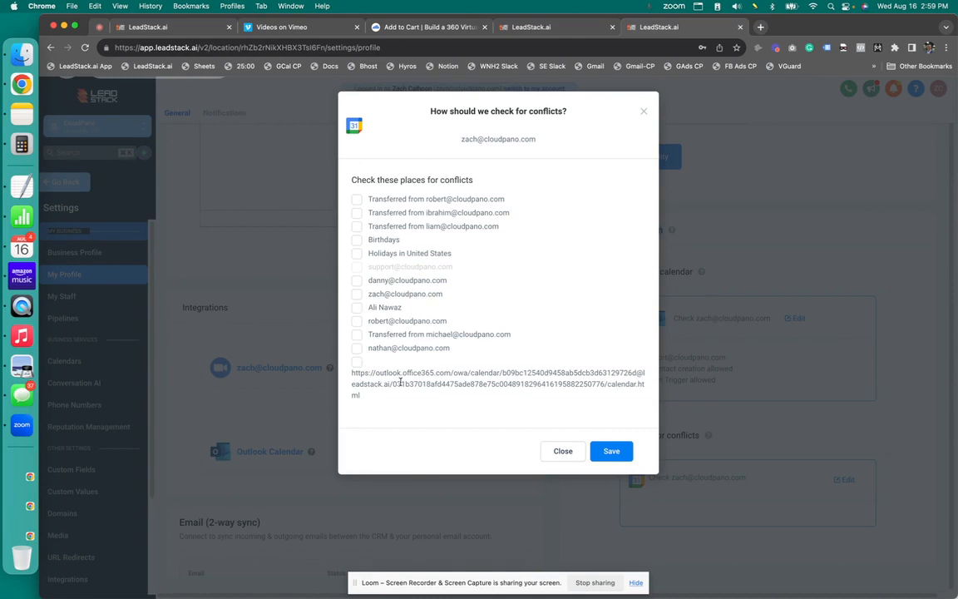
click(357, 294)
click(611, 458)
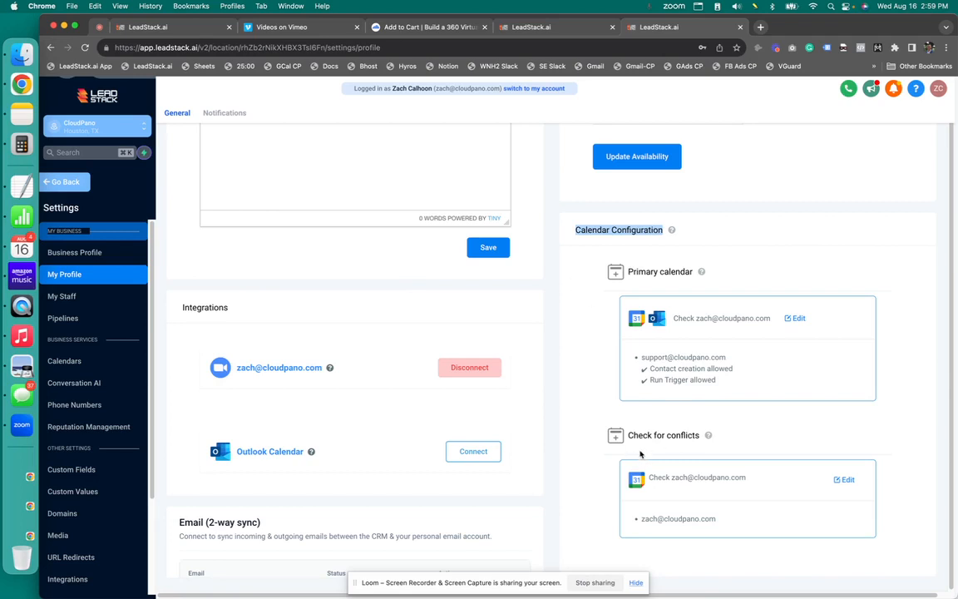
click(601, 362)
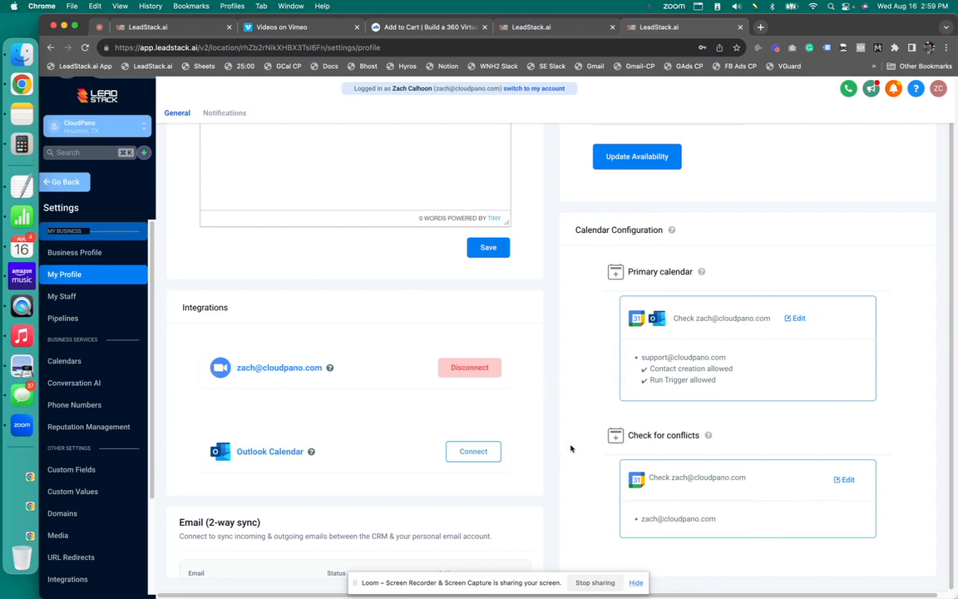
Step: Set the meeting location under User Availability to the profile's connected Zoom account
scroll(565, 453, up, 3)
scroll(565, 449, down, 3)
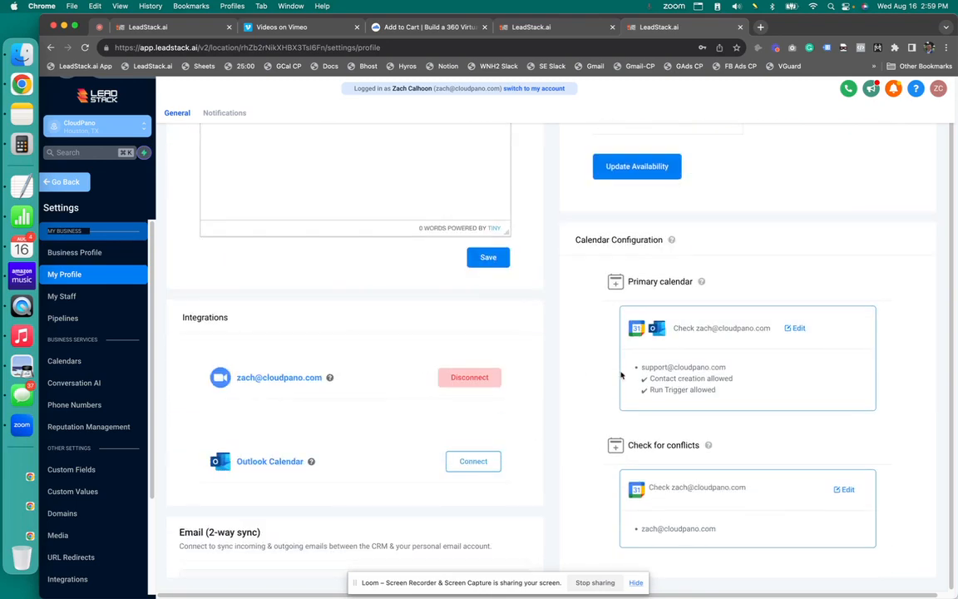
scroll(615, 399, down, 3)
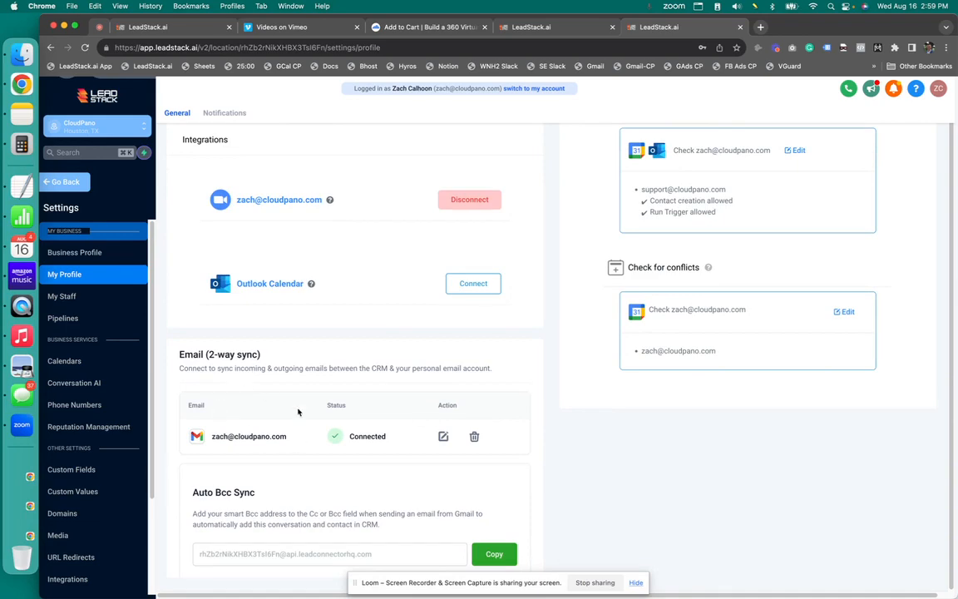
scroll(632, 424, up, 3)
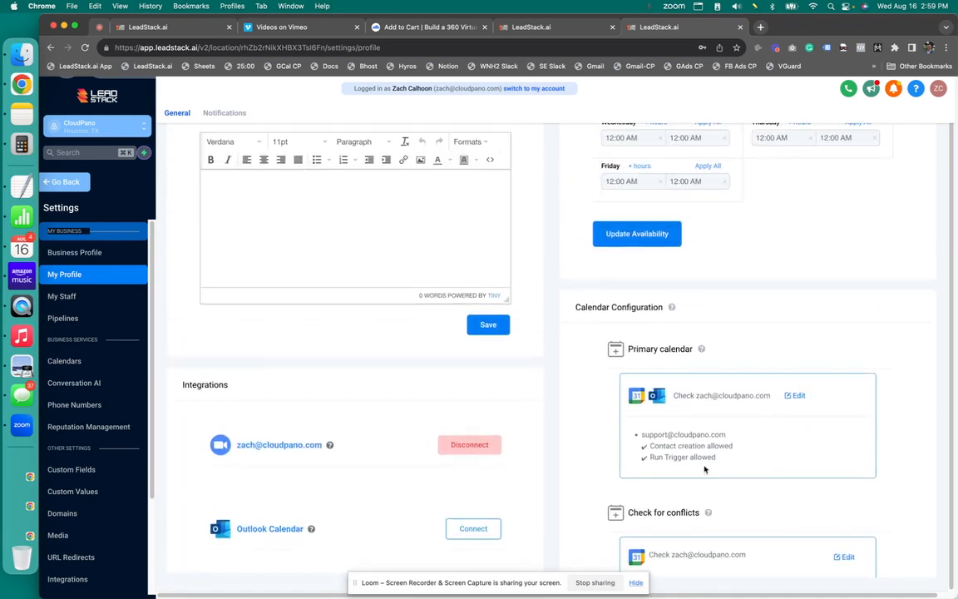
scroll(705, 470, up, 3)
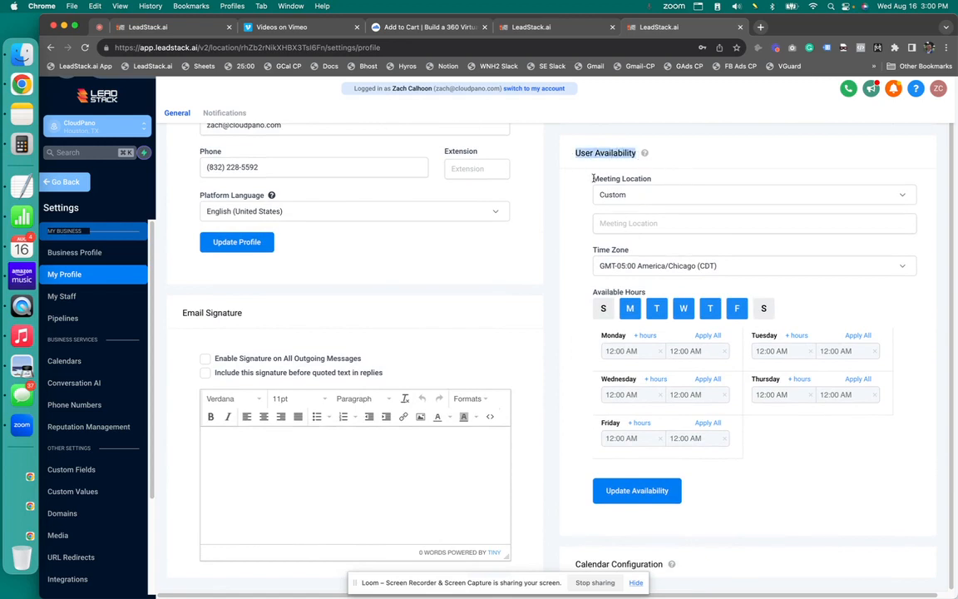
drag(594, 180, 669, 188)
click(675, 197)
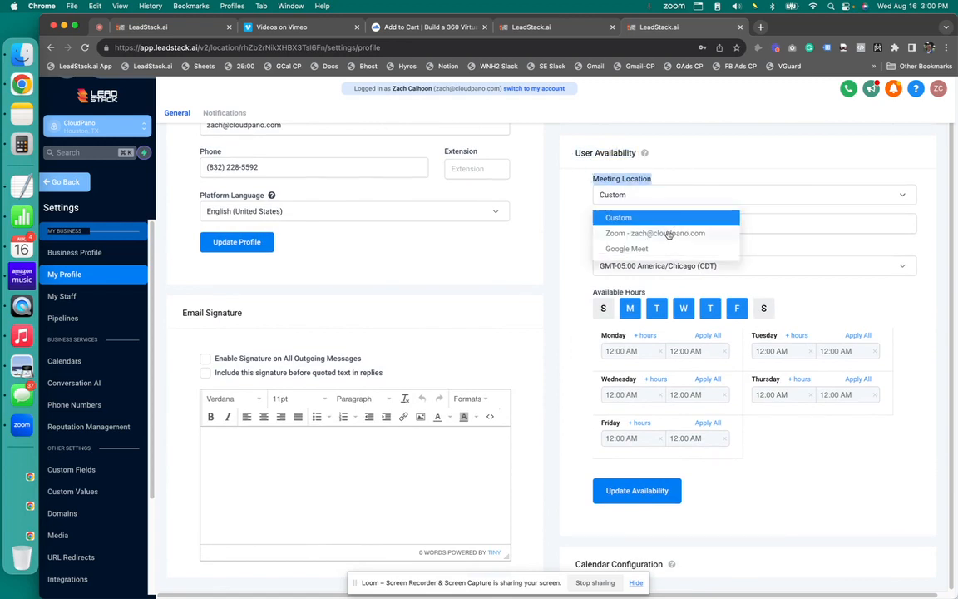
click(669, 236)
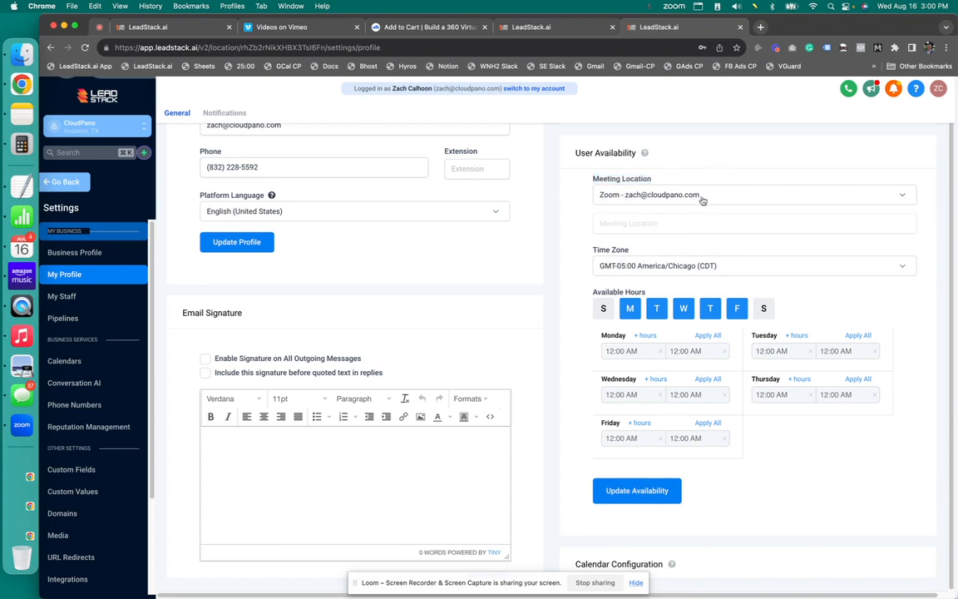
click(703, 196)
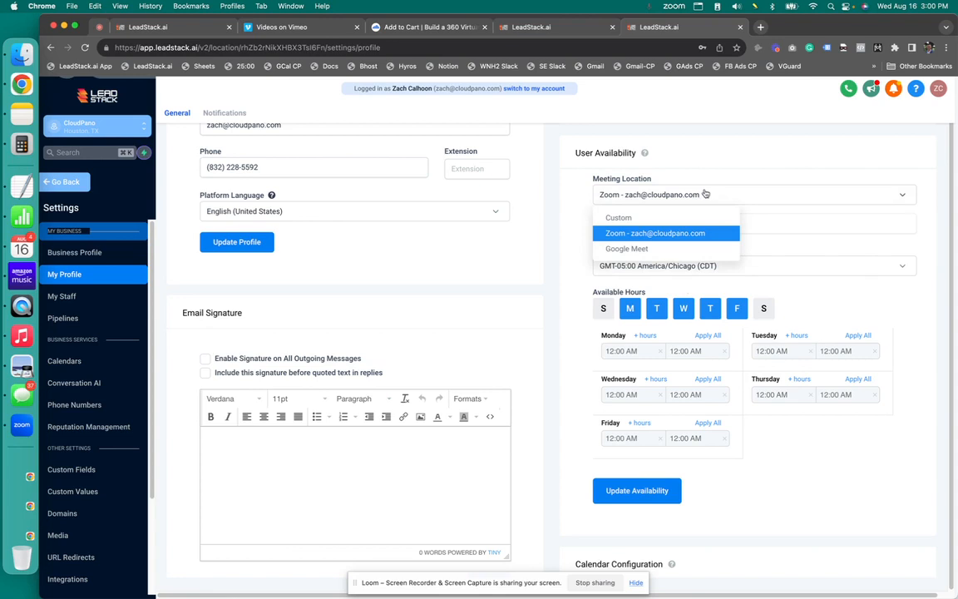
click(653, 232)
scroll(578, 275, up, 1)
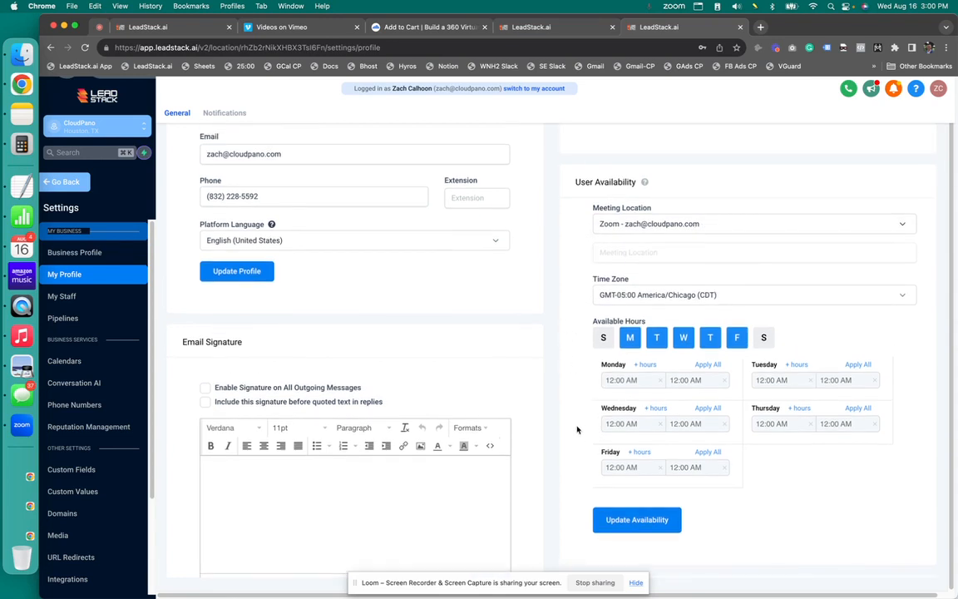
Step: Choose GMT-05:00 America/Chicago (CDT) as the availability time zone and save the user availability
scroll(578, 431, up, 1)
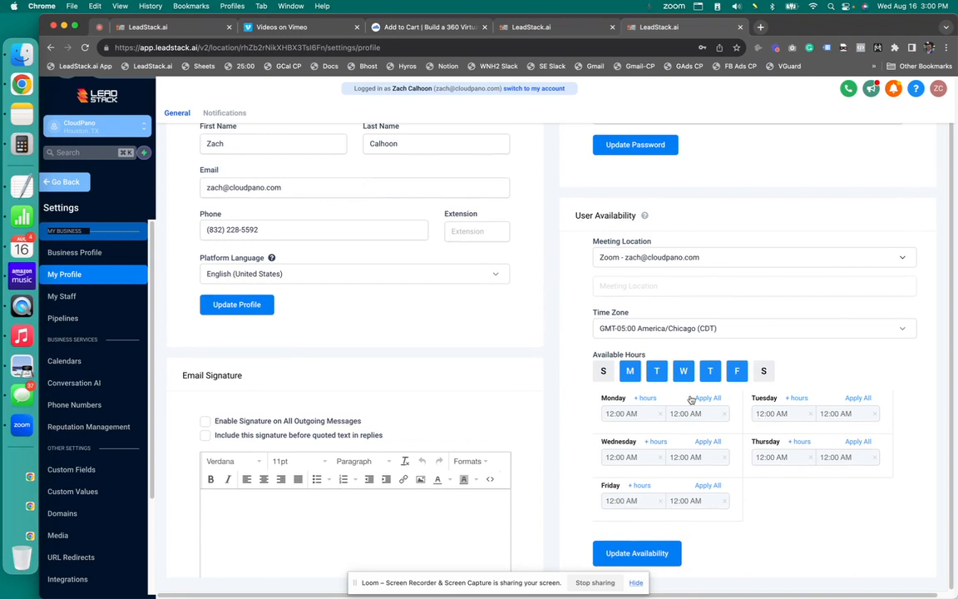
click(674, 330)
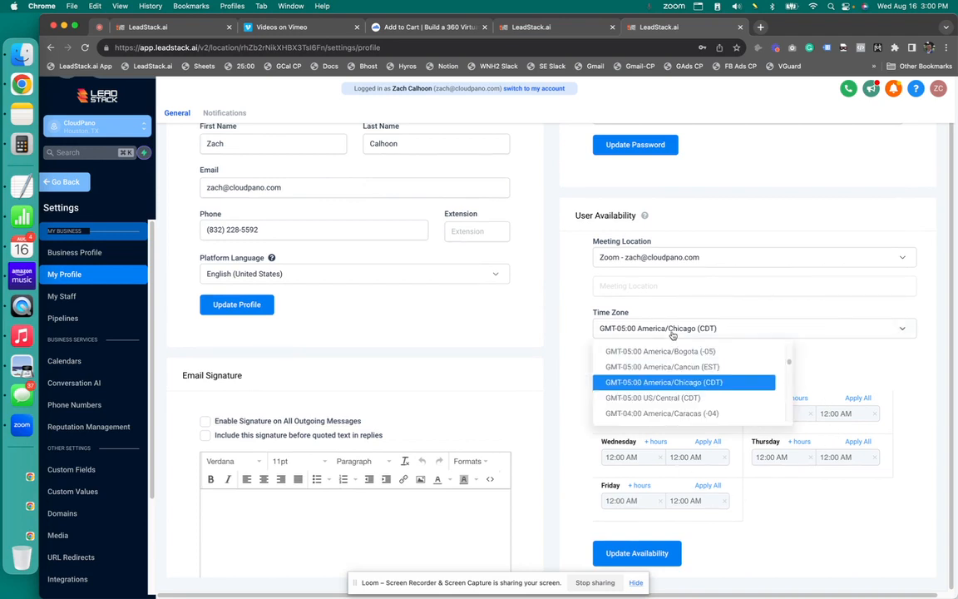
click(681, 384)
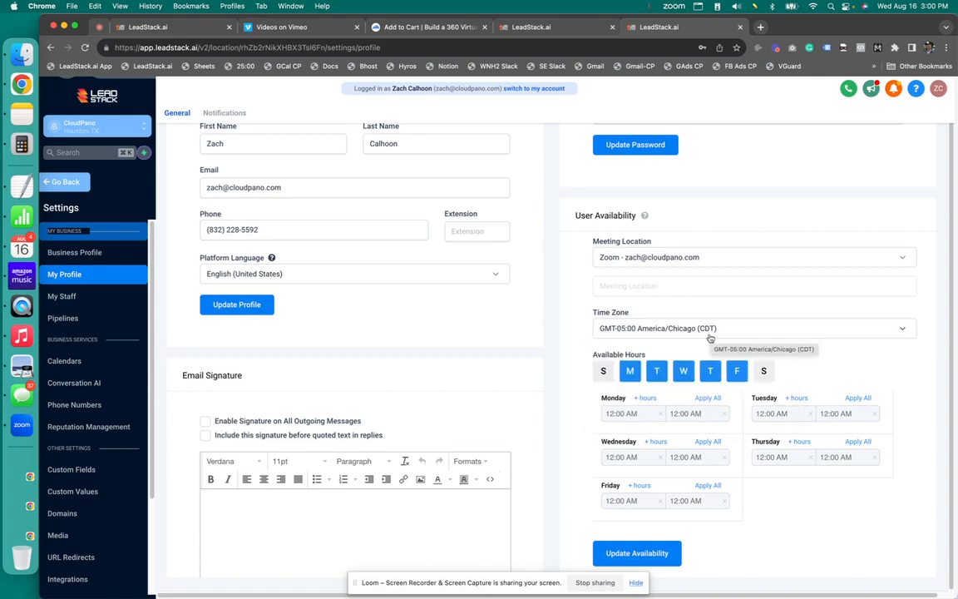
scroll(707, 337, down, 1)
click(632, 532)
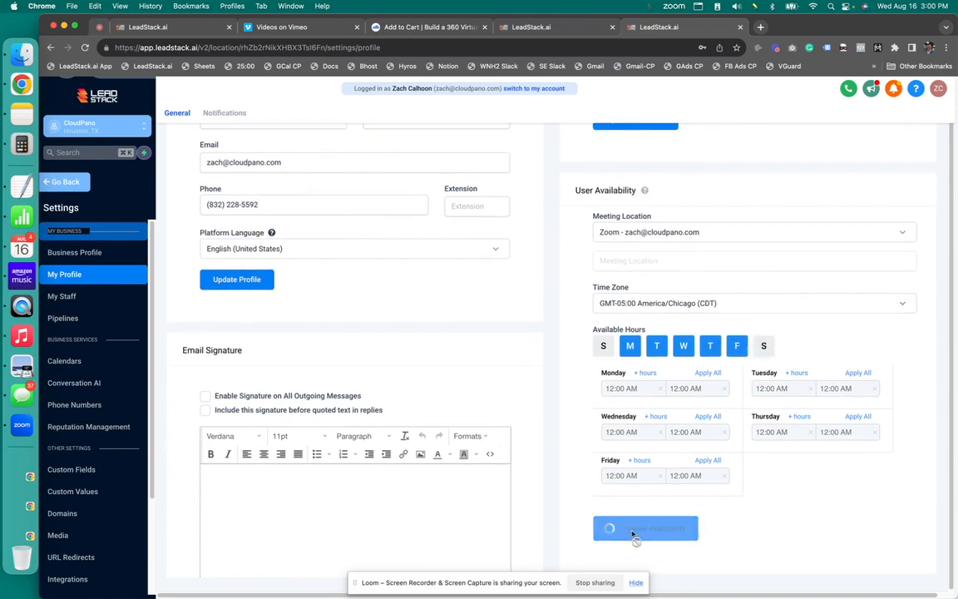
click(654, 201)
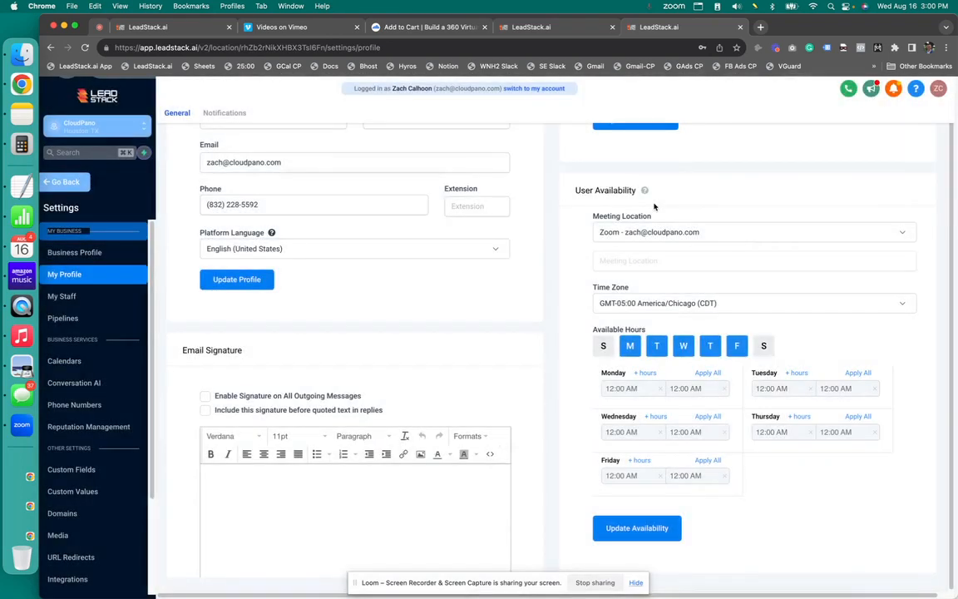
Step: Review the profile's password, availability, integration, email sync and calendar configuration sections
scroll(594, 333, up, 3)
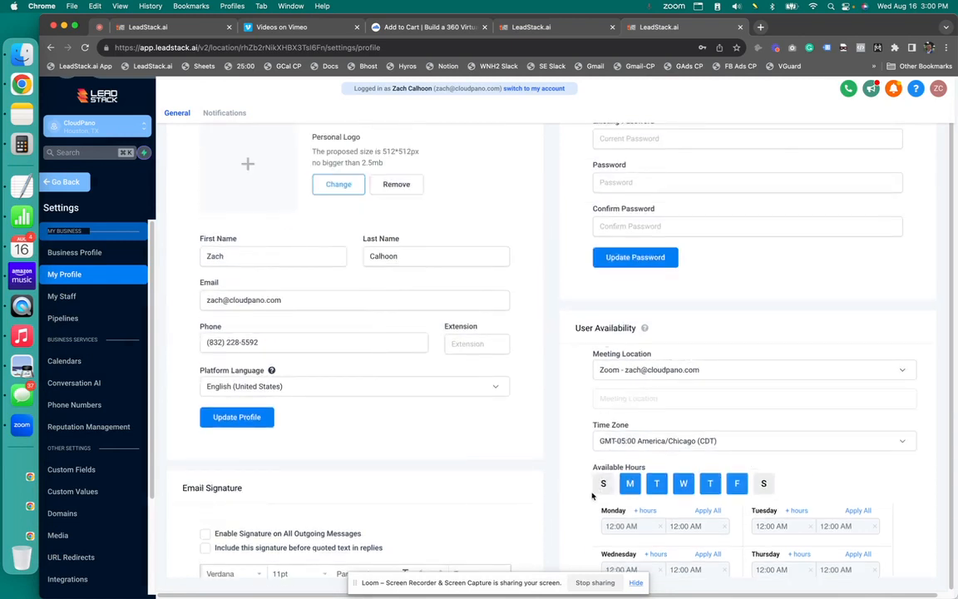
scroll(549, 465, up, 1)
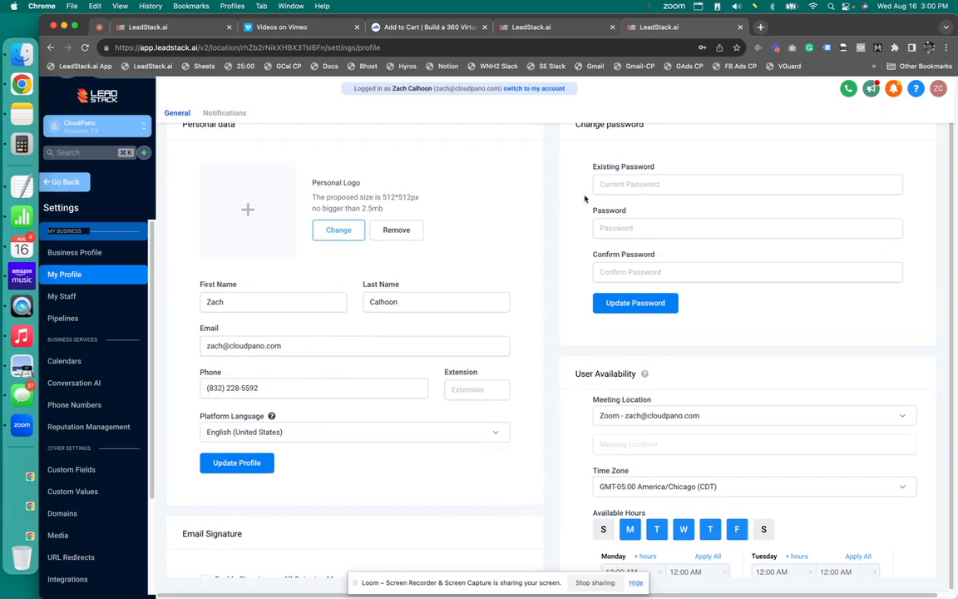
scroll(520, 445, down, 3)
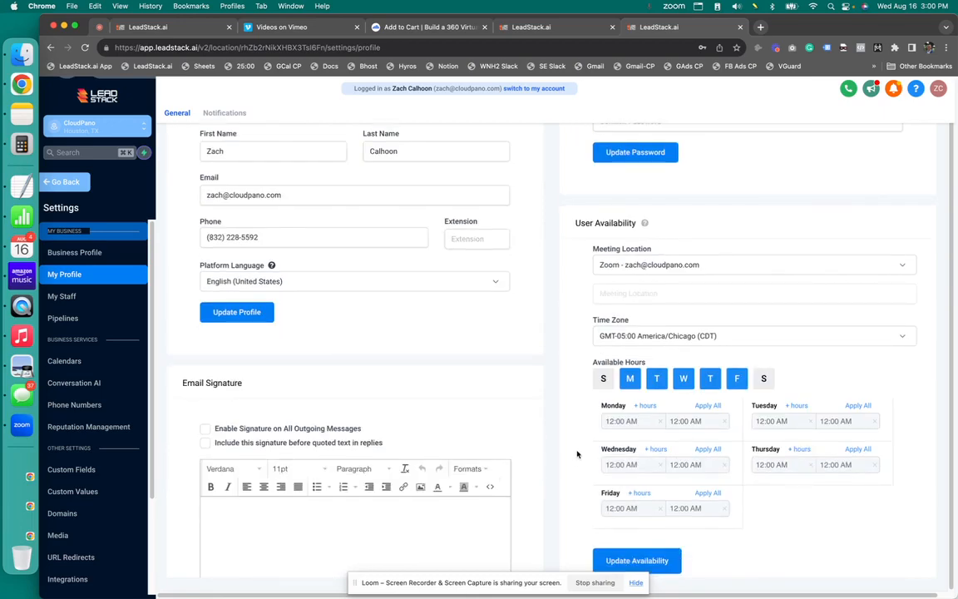
scroll(582, 441, down, 2)
scroll(589, 429, down, 3)
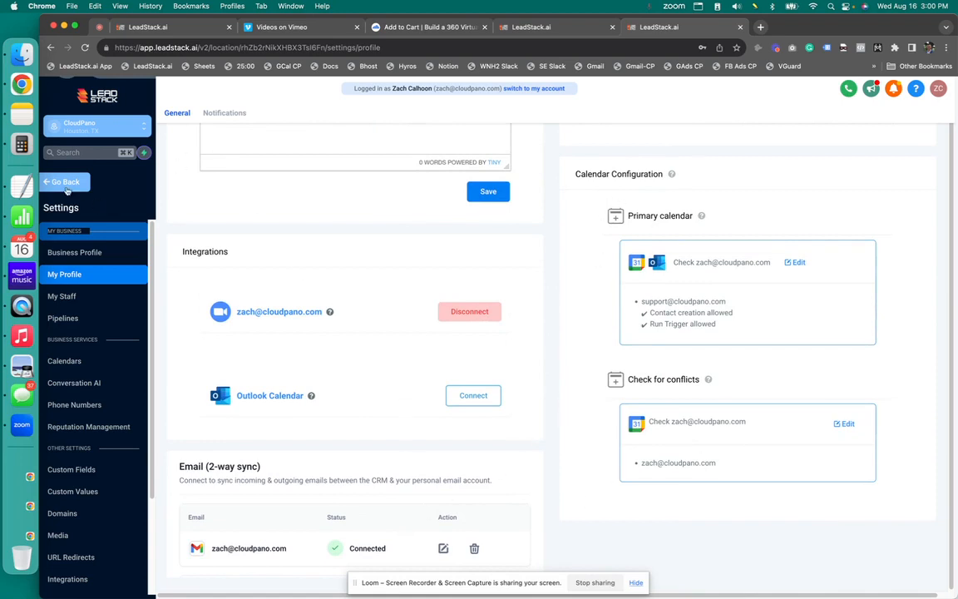
Step: Leave the profile settings, look over the appointments in the weekly calendar, and open the calendar settings
click(66, 183)
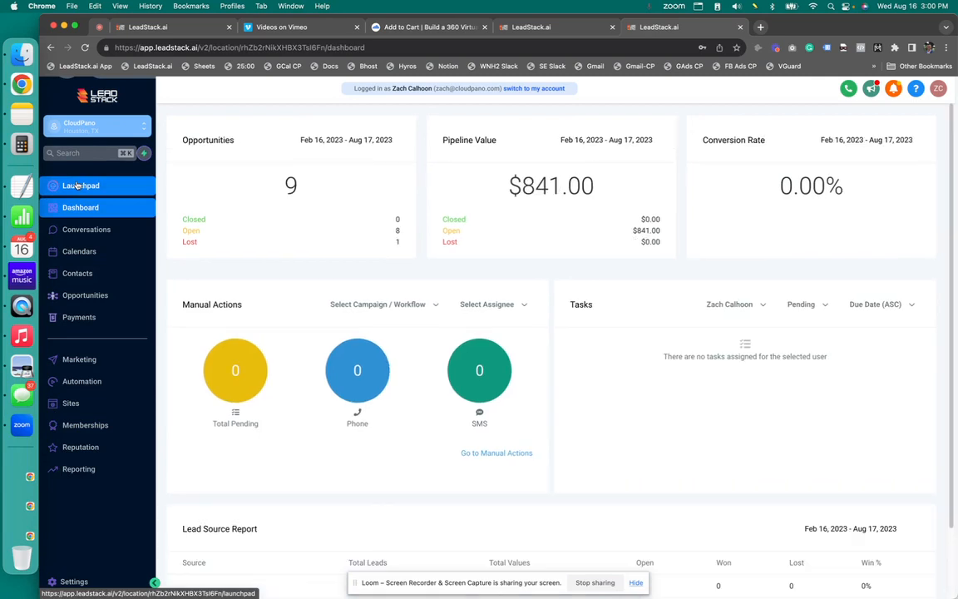
click(81, 251)
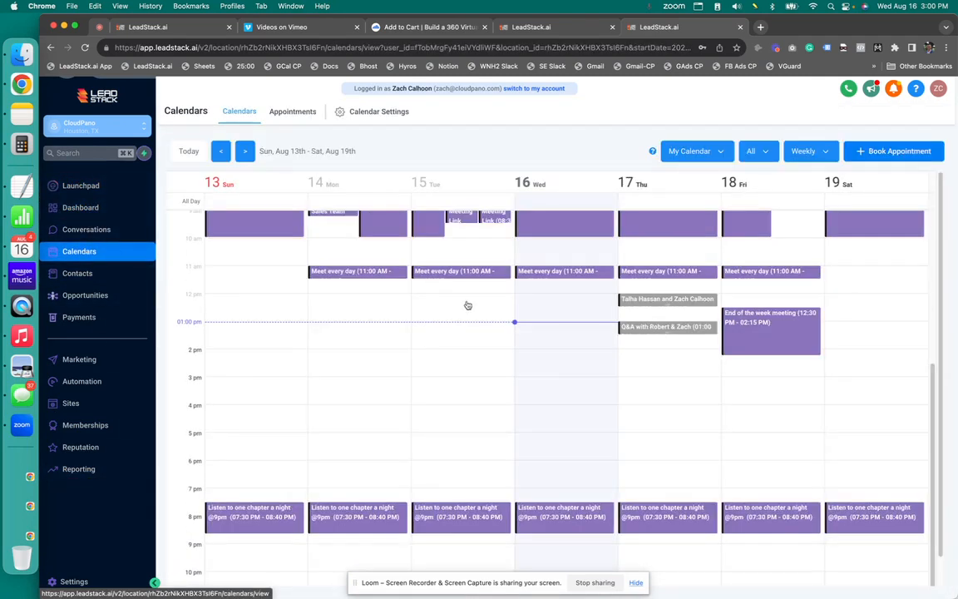
scroll(468, 305, up, 5)
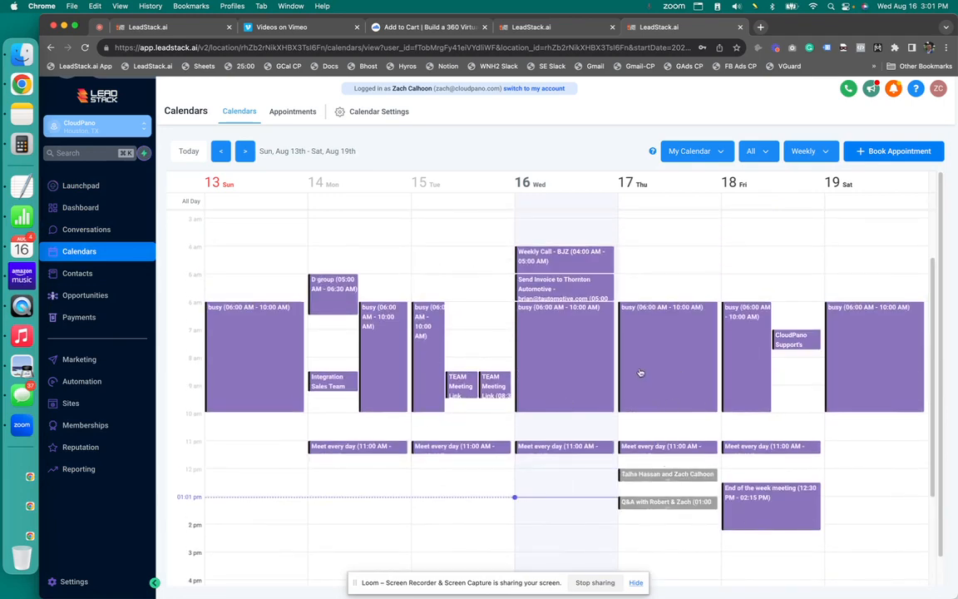
scroll(640, 373, down, 5)
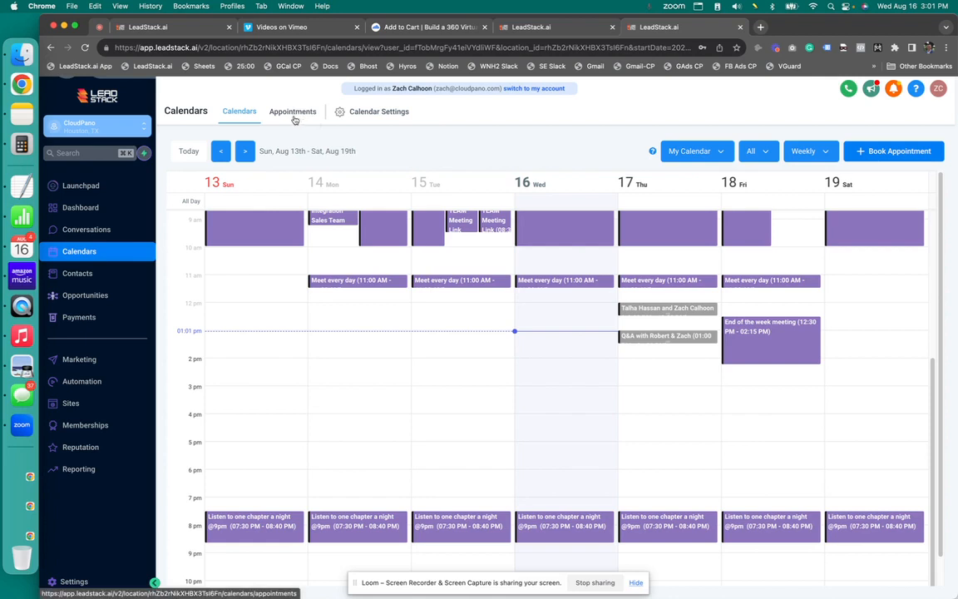
click(379, 114)
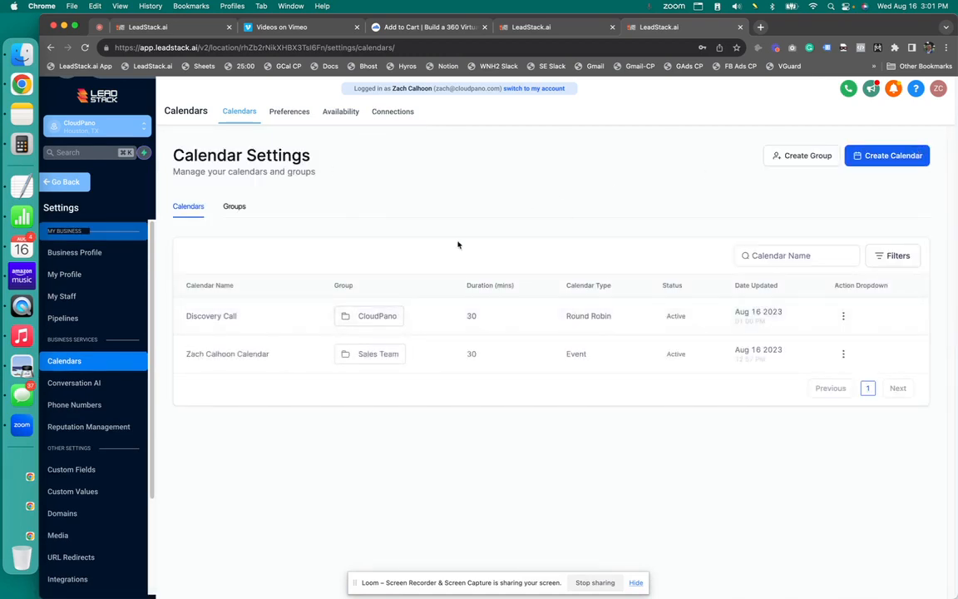
click(887, 156)
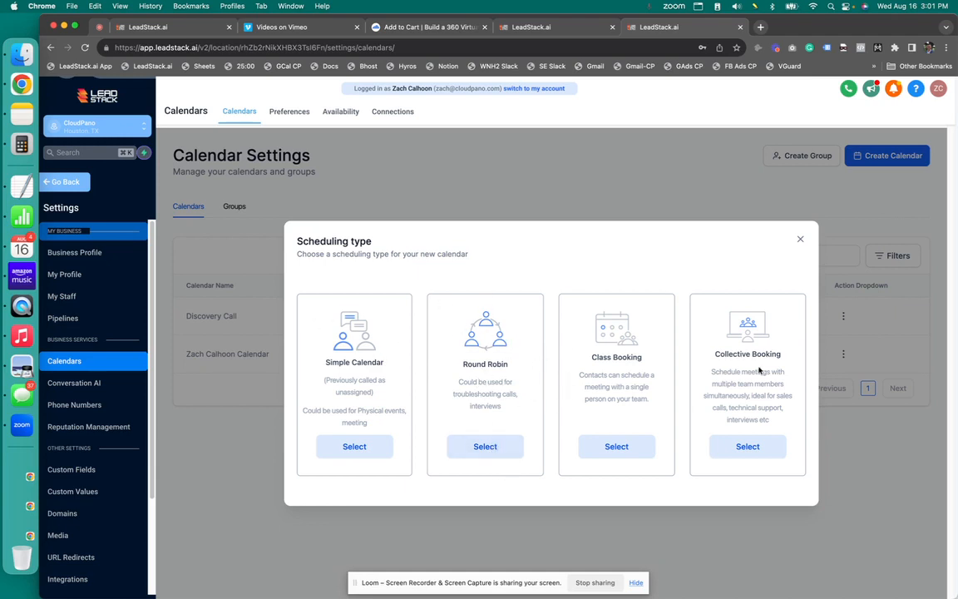
click(473, 446)
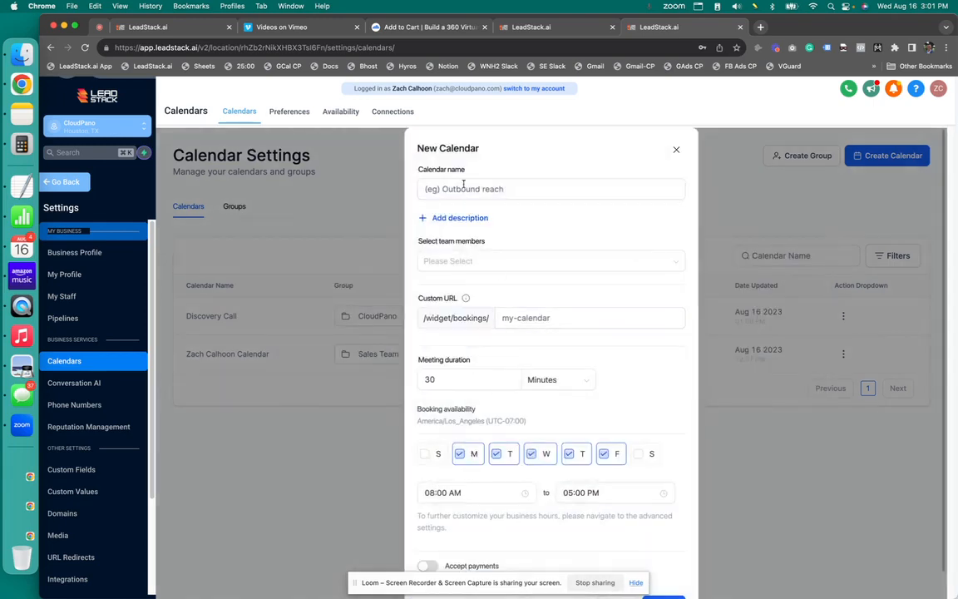
click(438, 262)
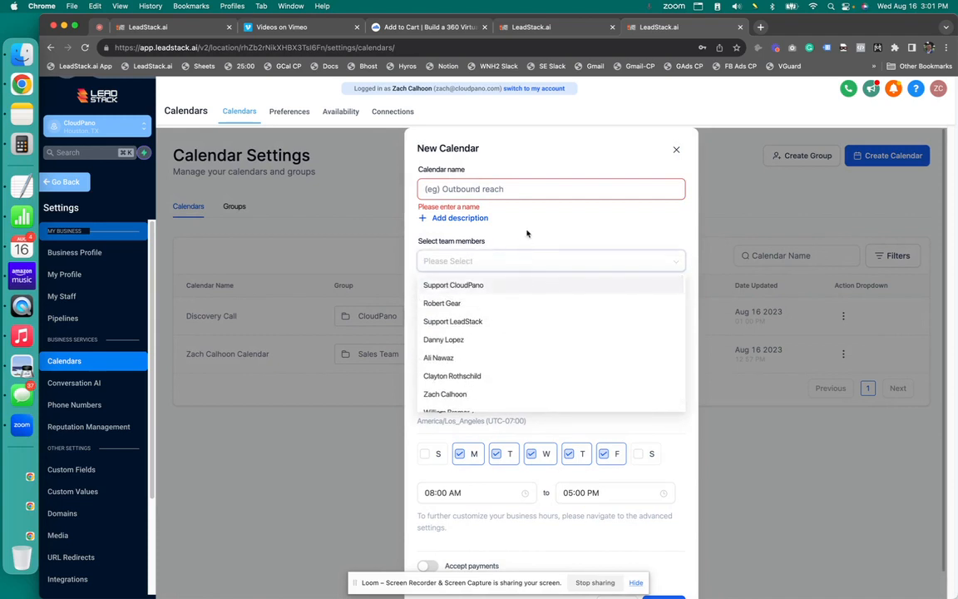
click(529, 270)
scroll(532, 282, down, 2)
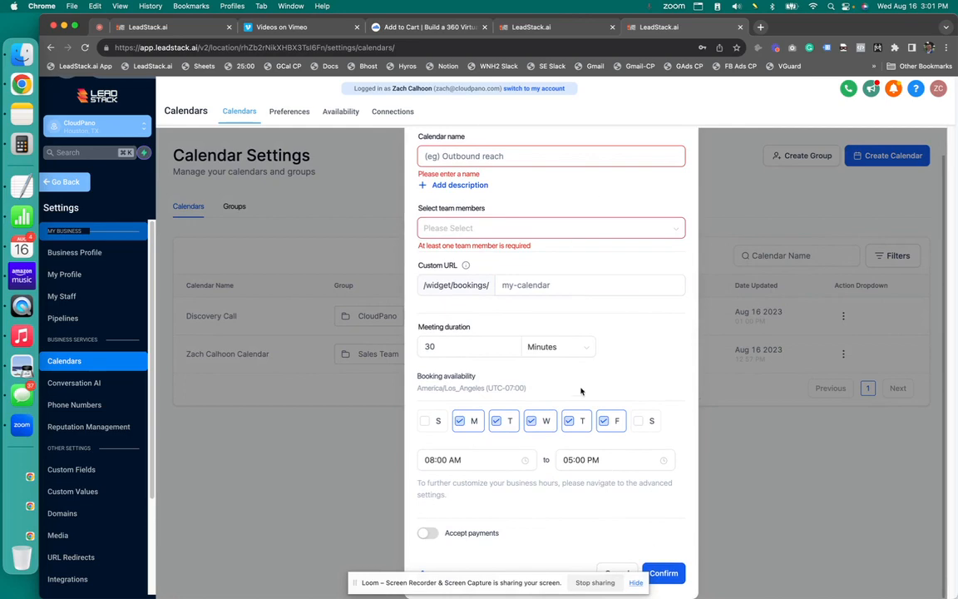
scroll(580, 391, up, 2)
click(676, 148)
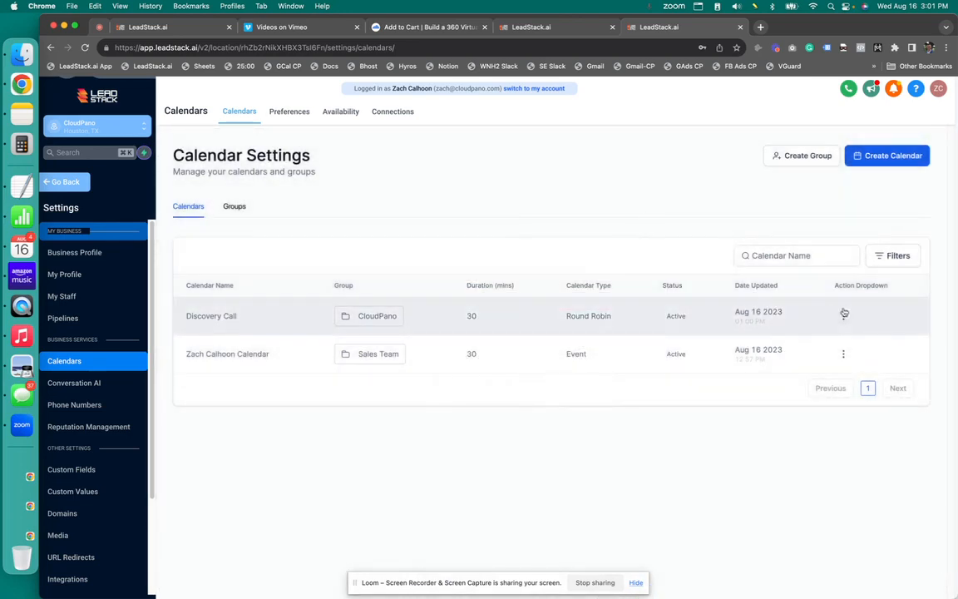
Step: Edit the Discovery Call calendar, changing the team member with a Custom meeting location to Zoom, and save the calendar
click(844, 318)
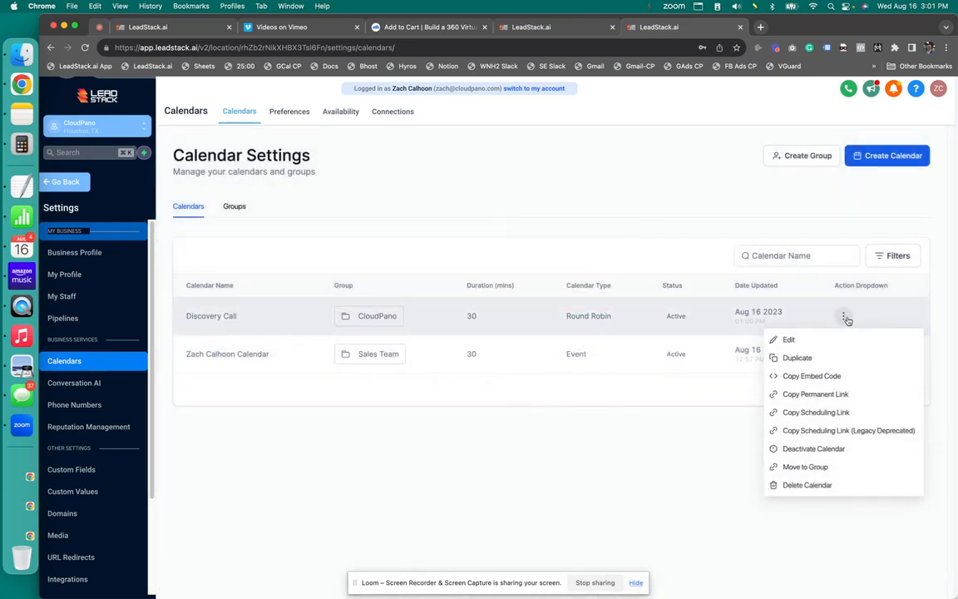
click(830, 340)
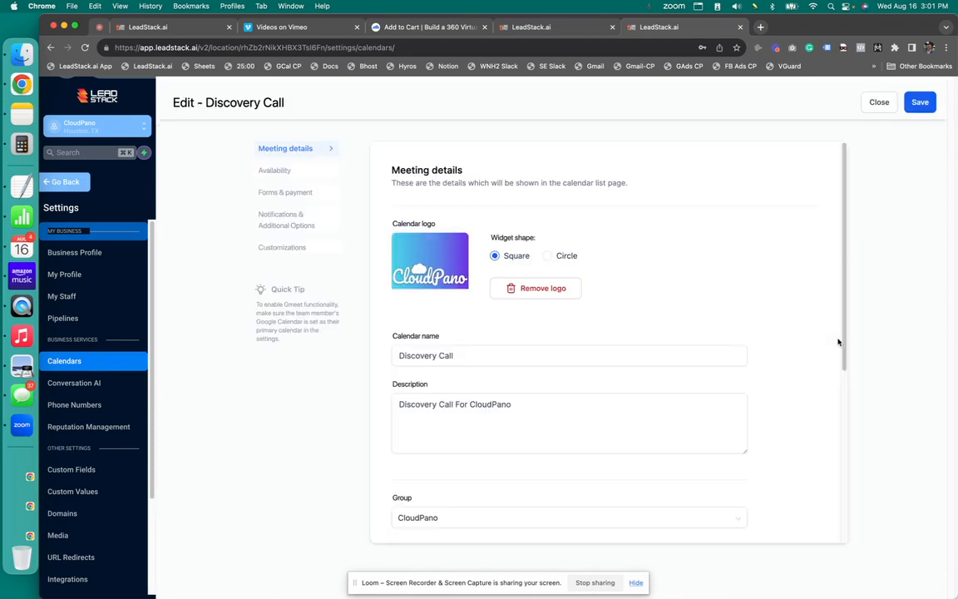
scroll(521, 400, down, 8)
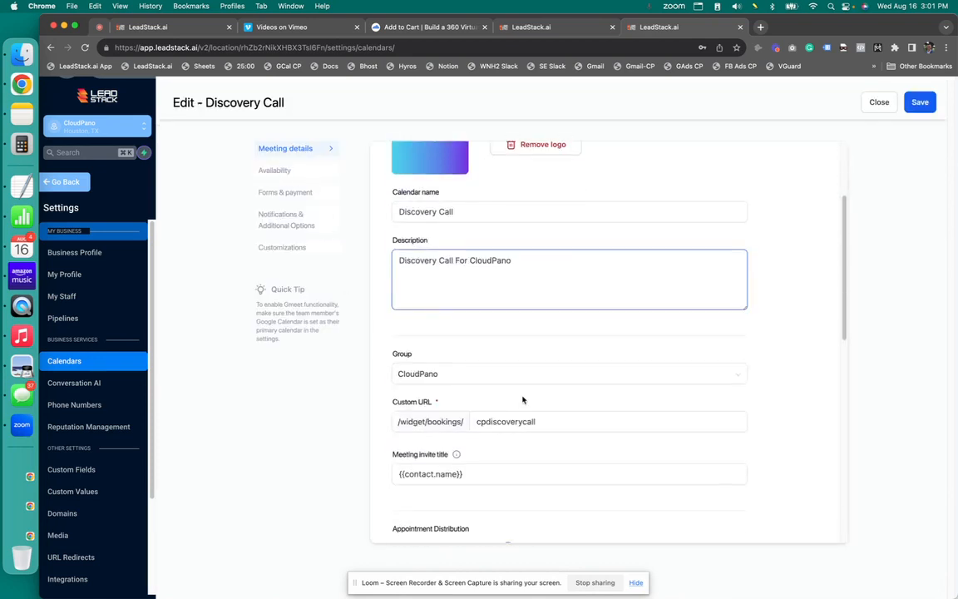
scroll(522, 417, up, 3)
scroll(524, 428, down, 4)
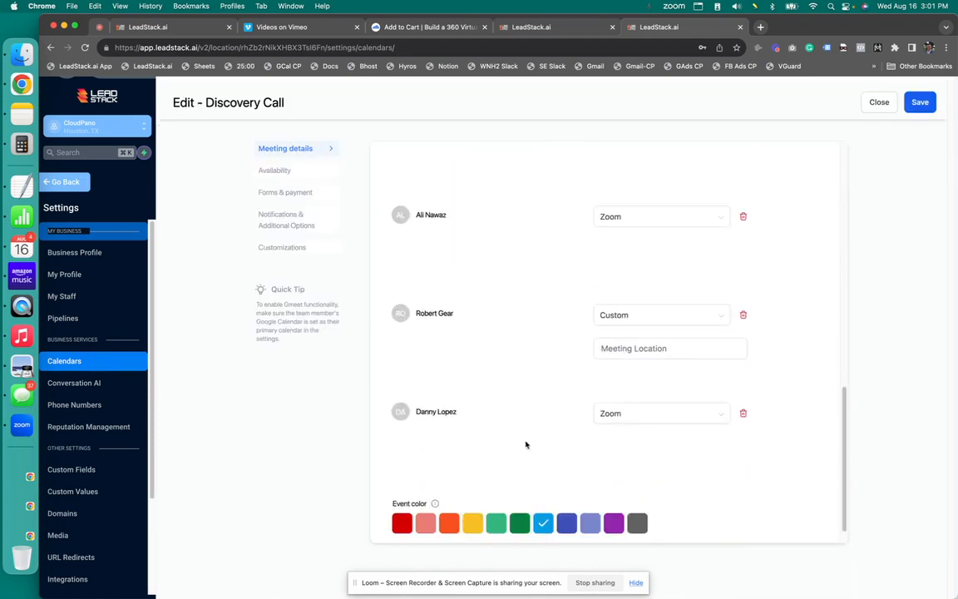
scroll(493, 355, up, 4)
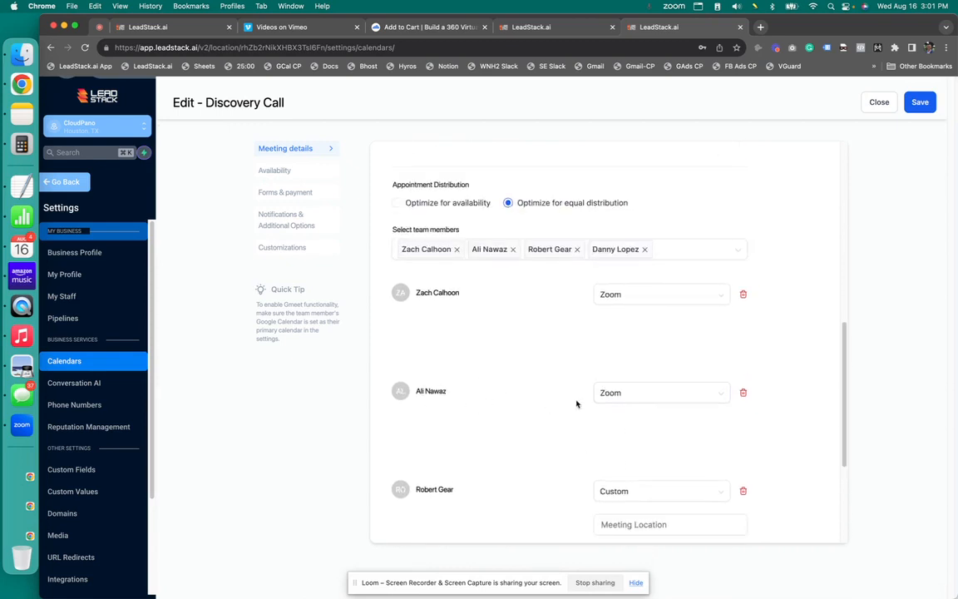
scroll(550, 374, down, 4)
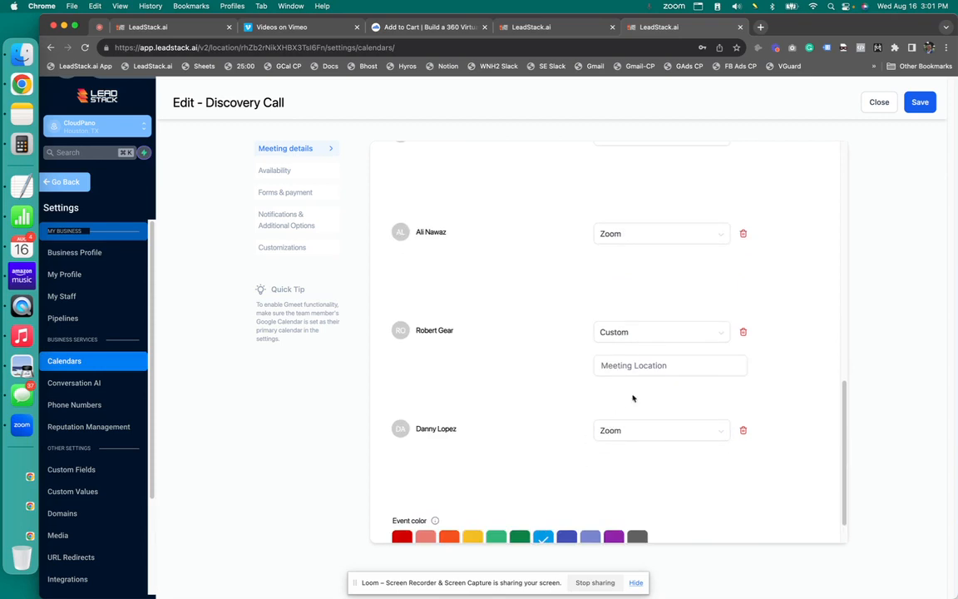
click(653, 331)
click(631, 377)
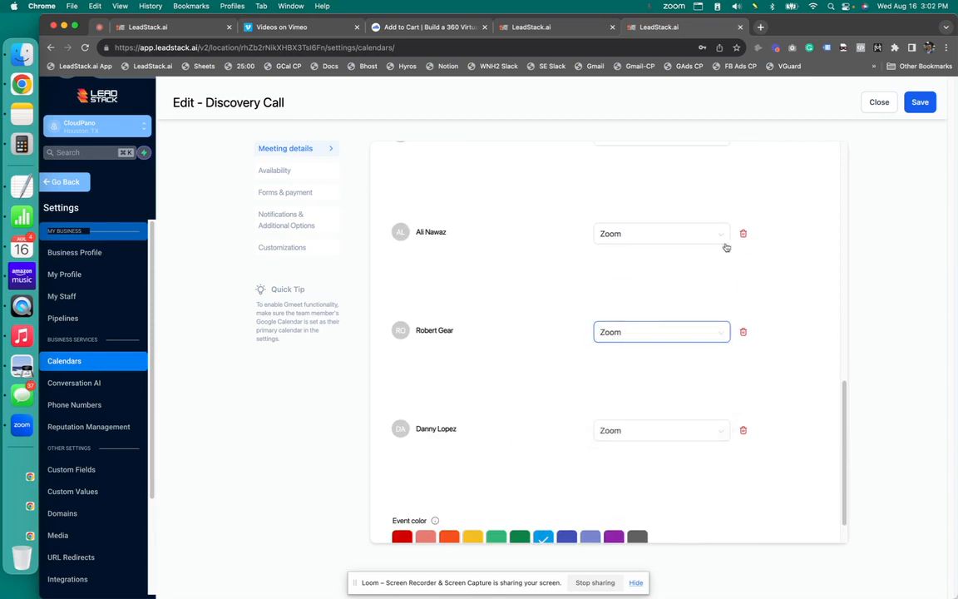
click(920, 109)
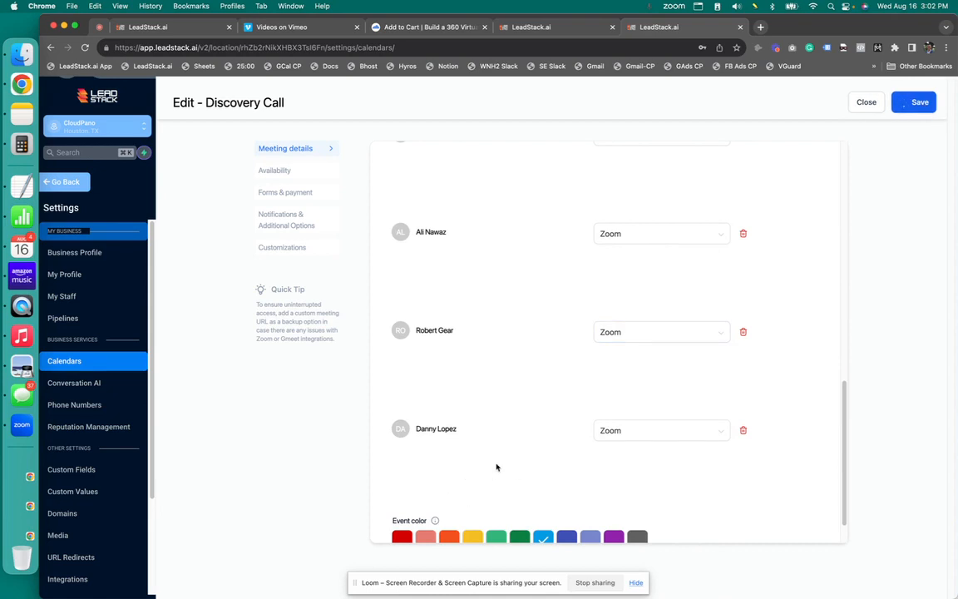
Step: Examine the Discovery Call calendar's availability, forms and payment settings, and notification type options
scroll(499, 453, down, 1)
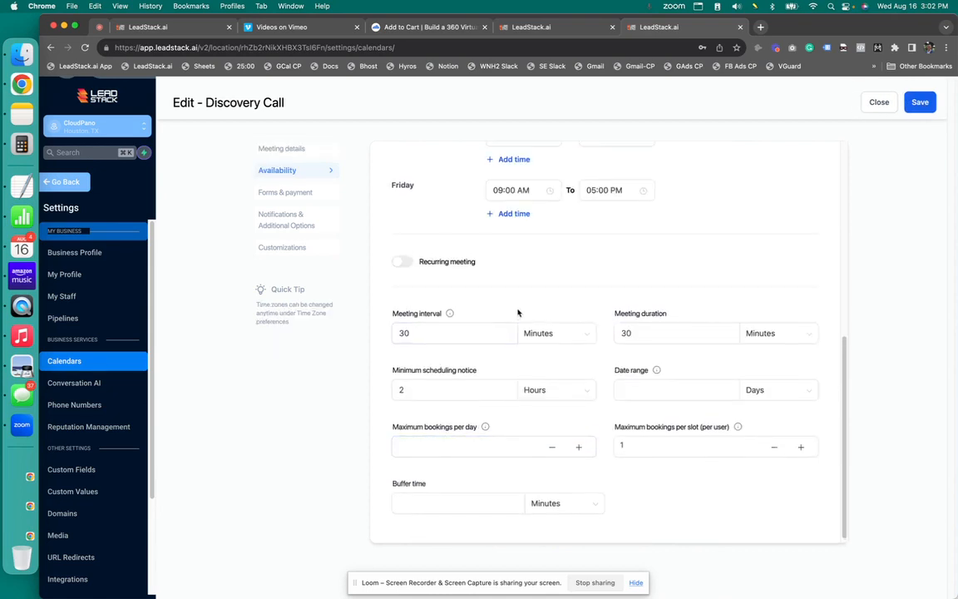
scroll(535, 312, down, 1)
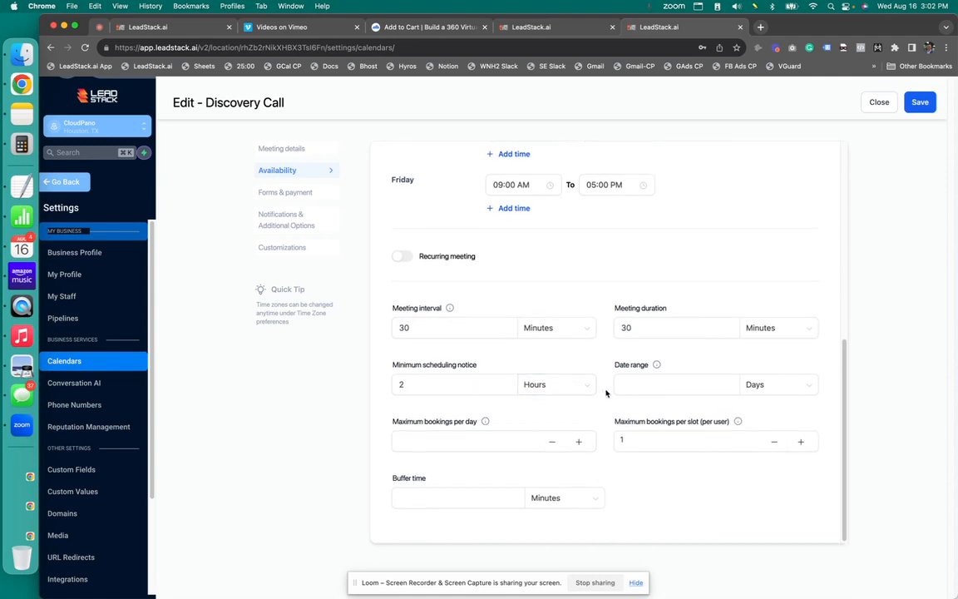
scroll(599, 383, up, 10)
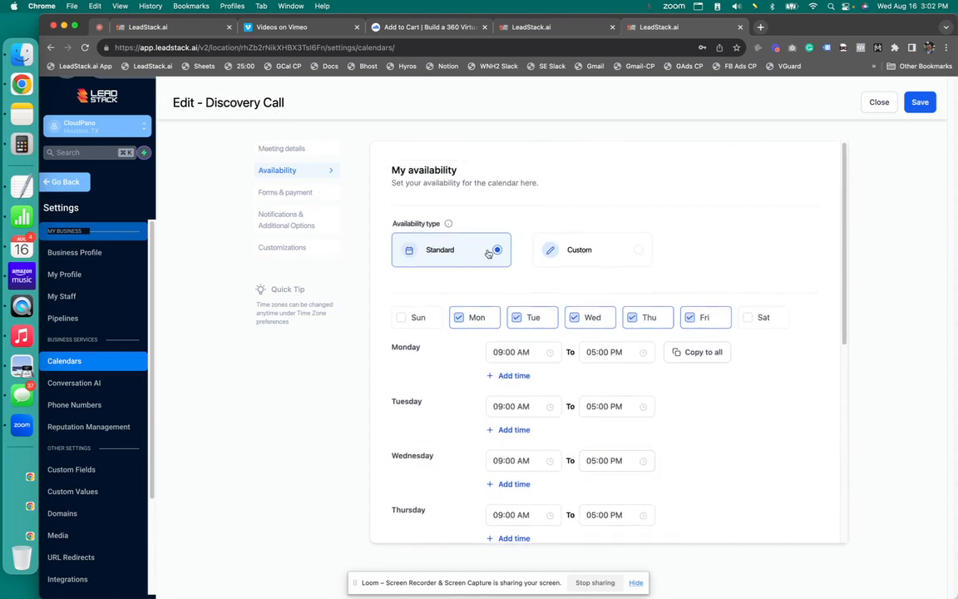
scroll(588, 353, down, 10)
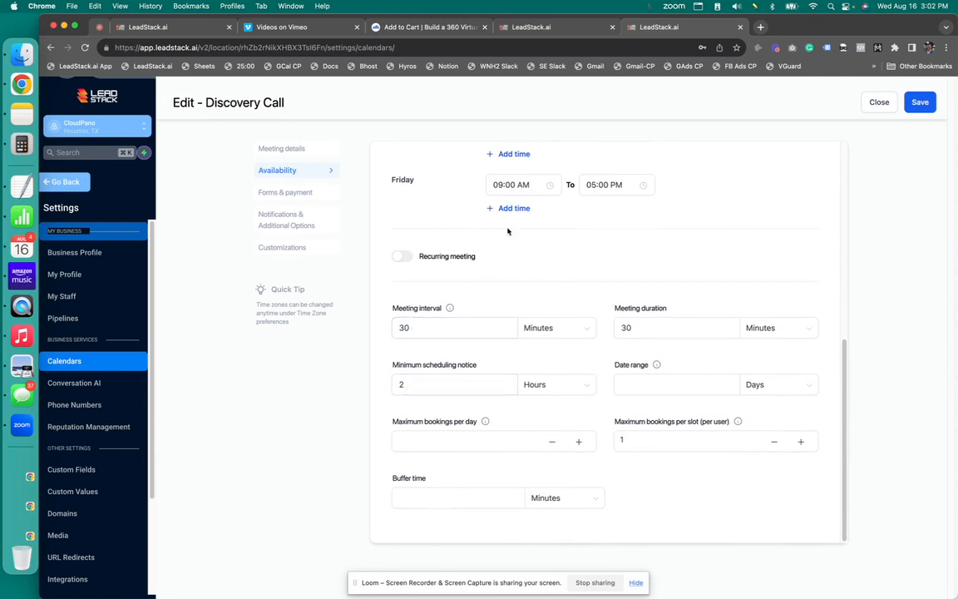
click(291, 195)
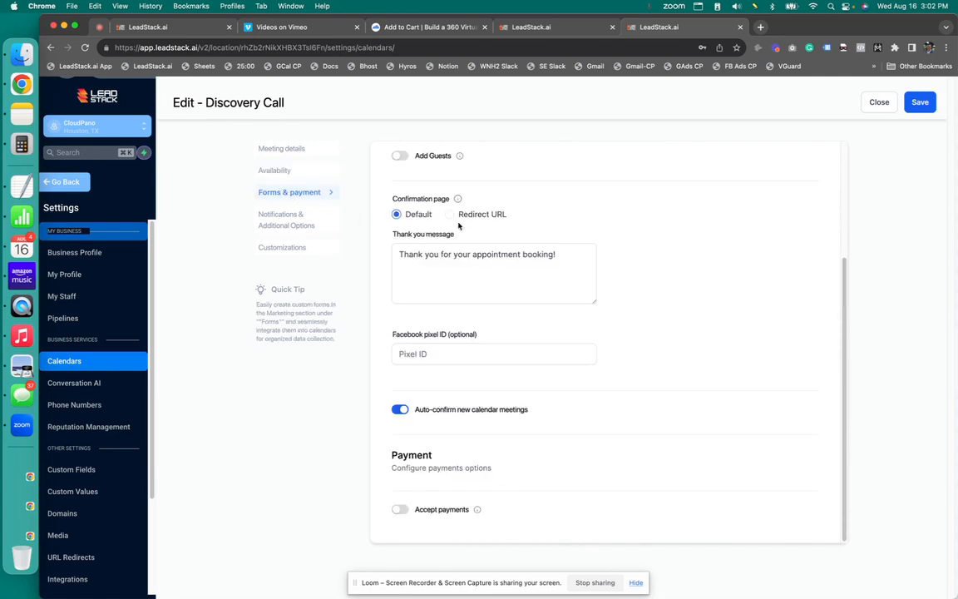
click(268, 221)
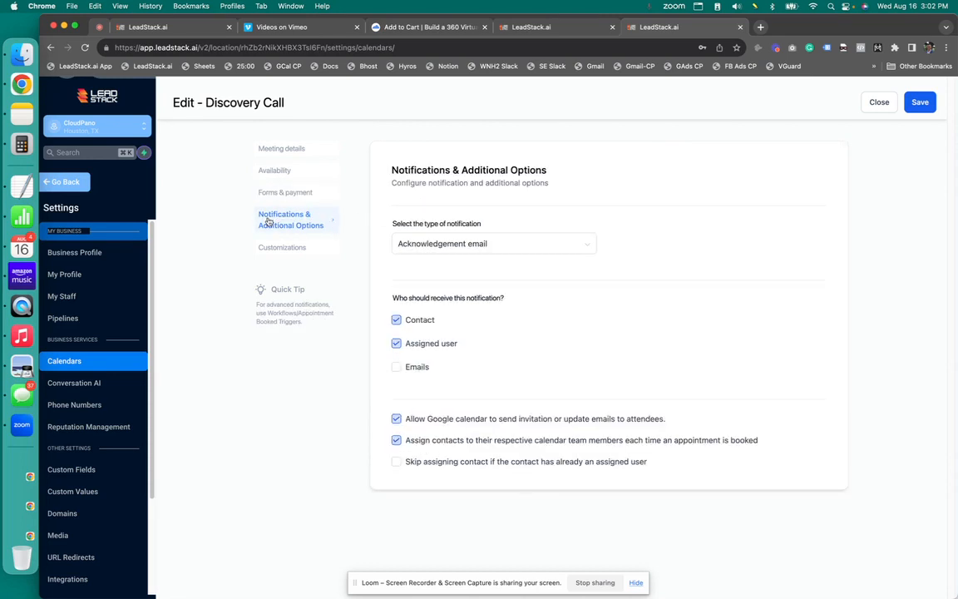
click(513, 243)
click(543, 260)
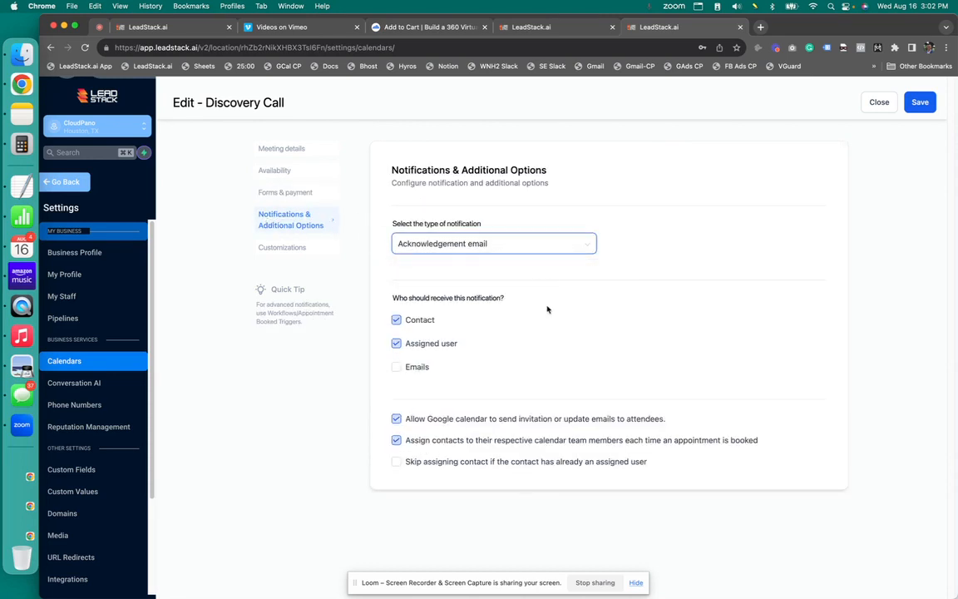
Step: Look over the Discovery Call calendar's widget style, cancellation options and additional notes, and save the calendar
click(283, 247)
scroll(709, 337, down, 1)
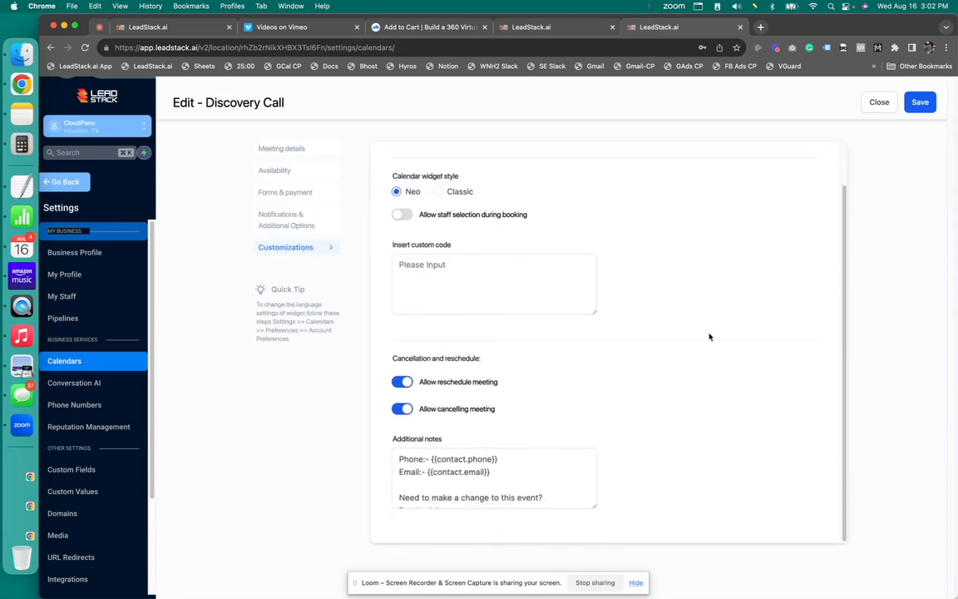
scroll(681, 366, up, 1)
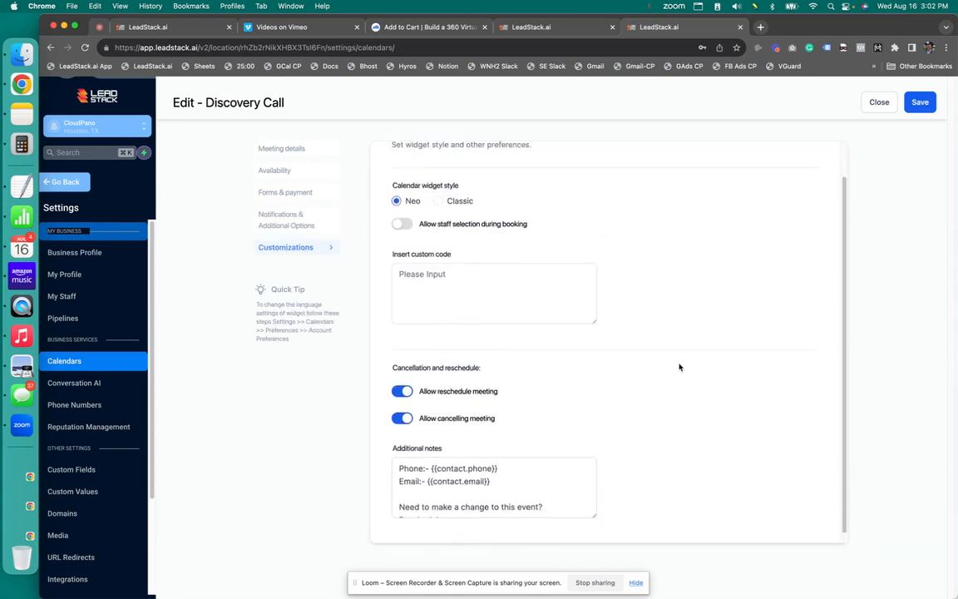
scroll(632, 441, down, 1)
click(417, 454)
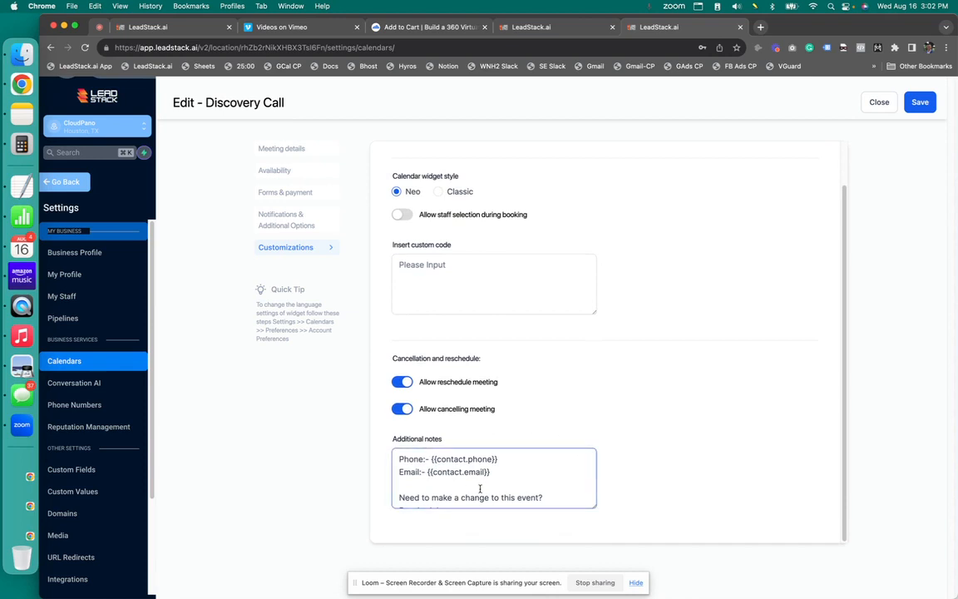
scroll(499, 466, up, 1)
click(918, 102)
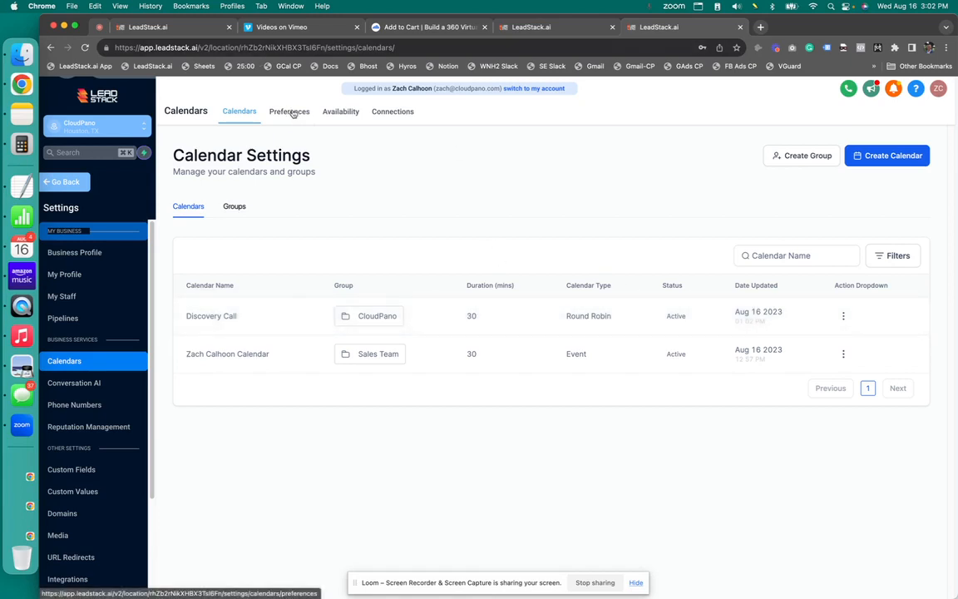
Step: Open the calendar connections and inspect the accounts offered for the Main Integration Calendar, leaving the selection as it is
click(399, 114)
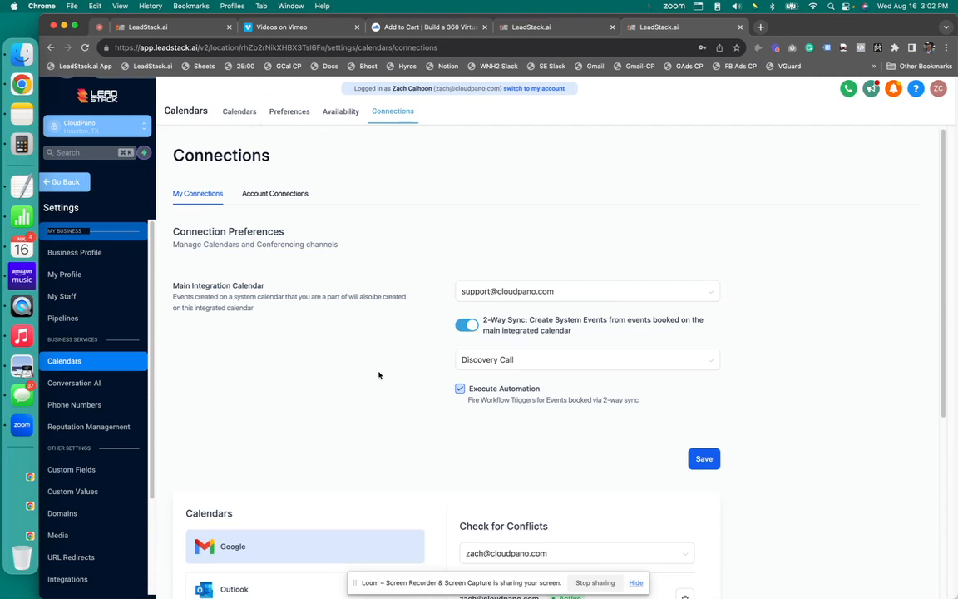
scroll(381, 366, down, 3)
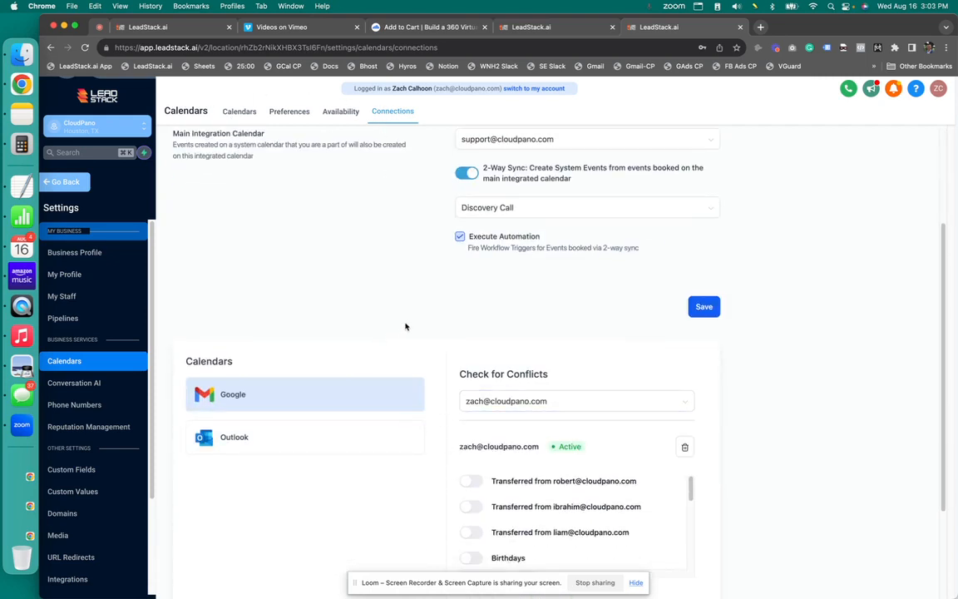
scroll(415, 336, up, 1)
scroll(420, 339, up, 1)
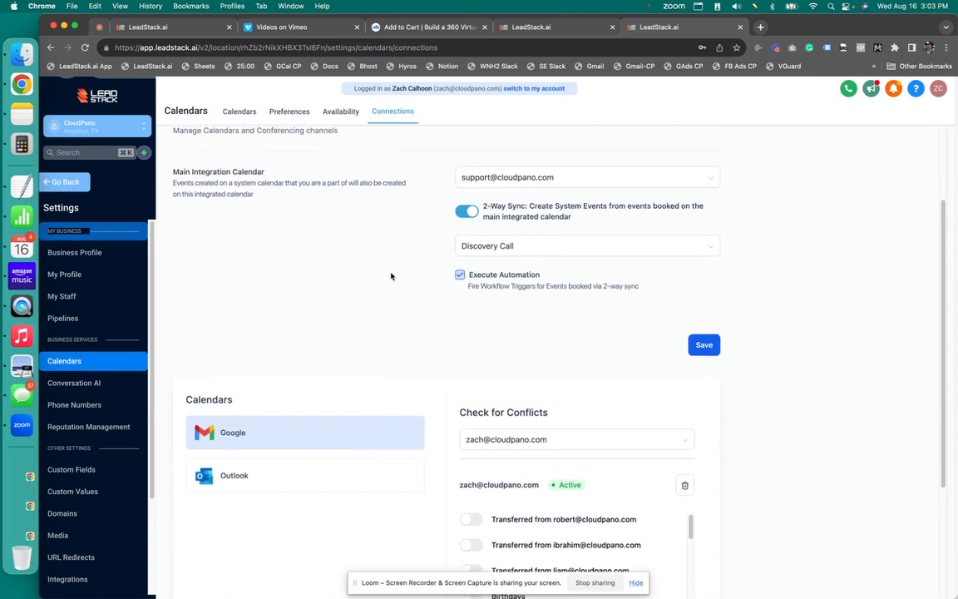
drag(172, 198, 271, 202)
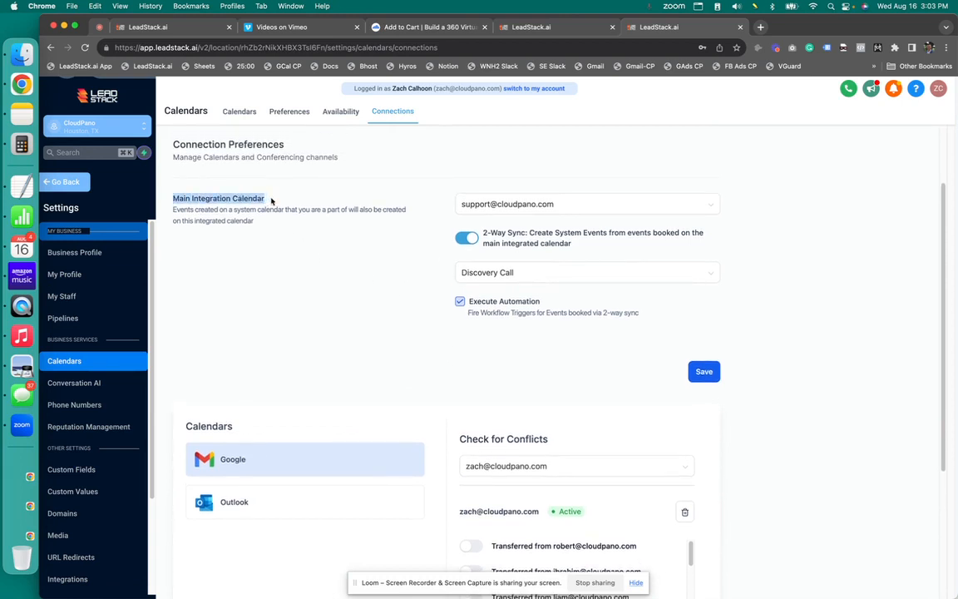
click(553, 203)
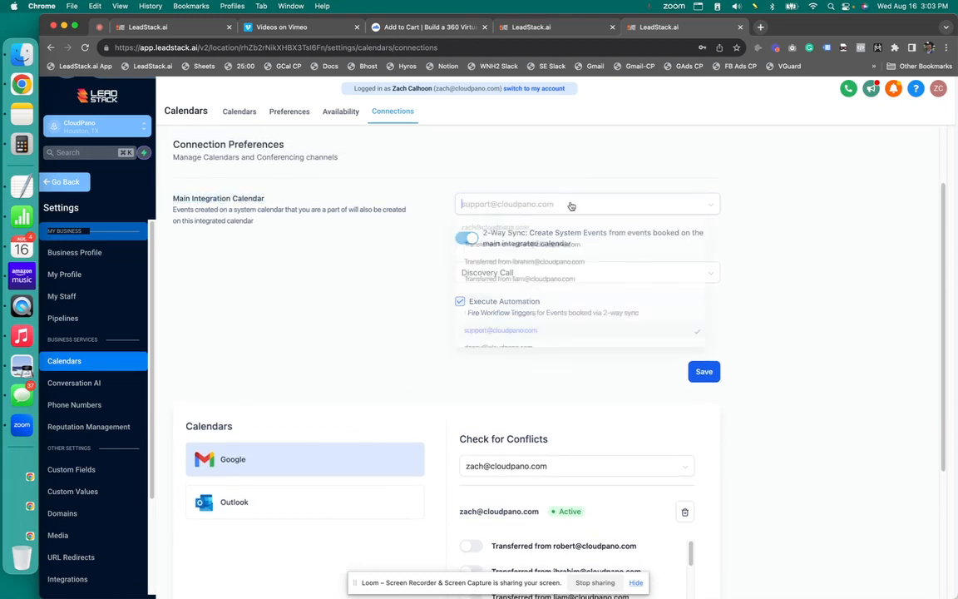
click(388, 257)
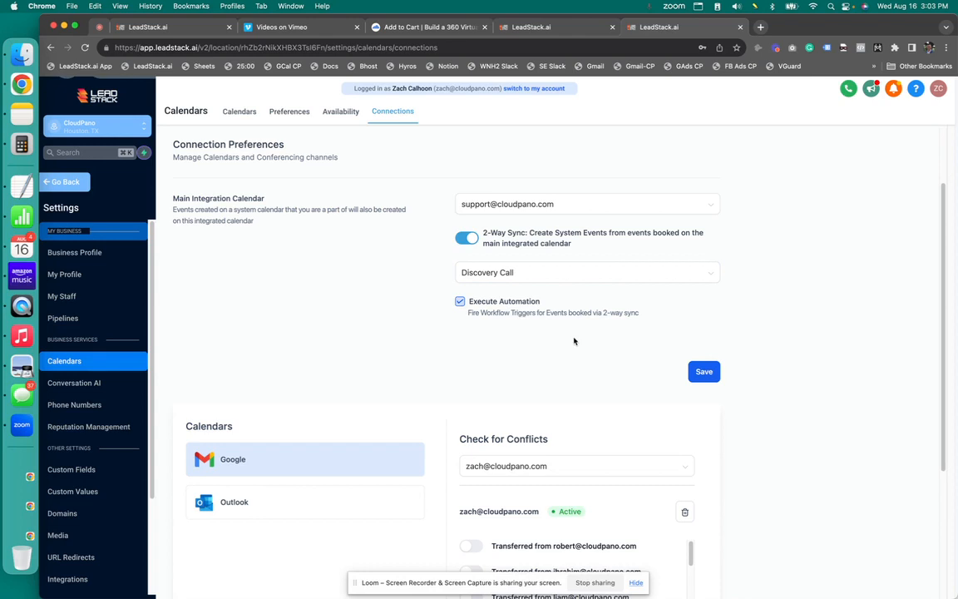
Step: Compare the conflict-check calendar and Zoom conferencing accounts with the e-mail of the logged-in user
scroll(475, 355, down, 3)
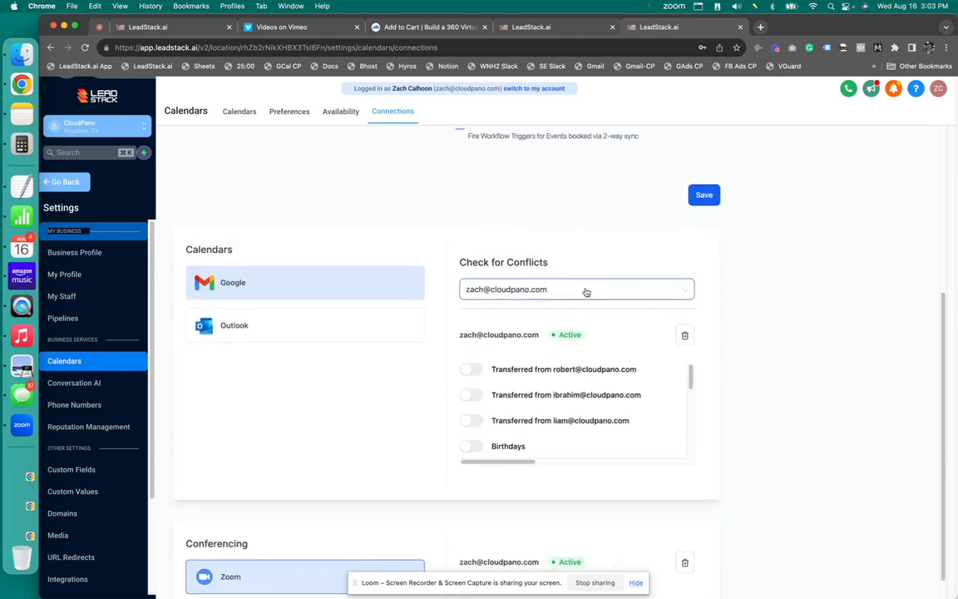
scroll(559, 293, down, 1)
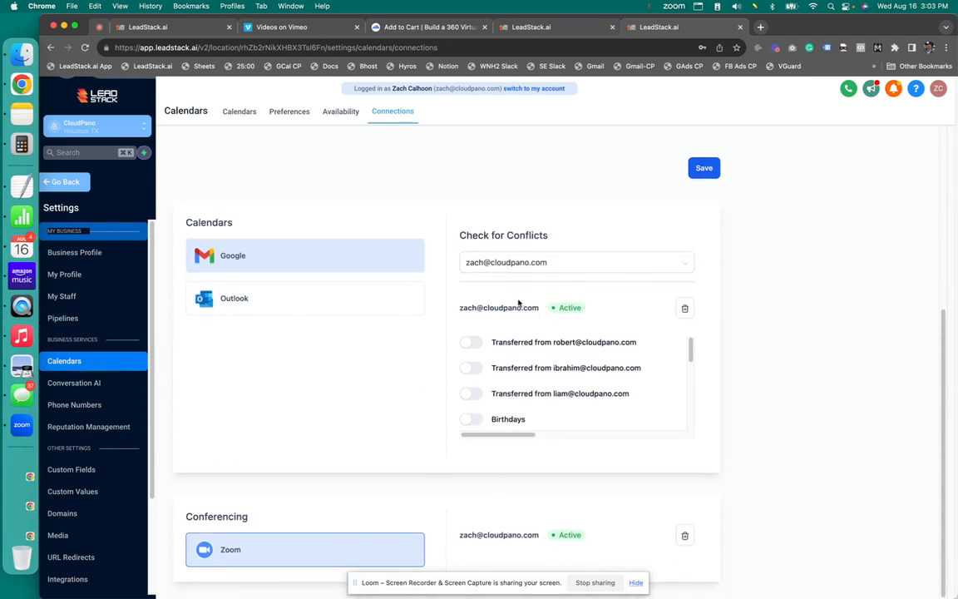
scroll(540, 312, up, 1)
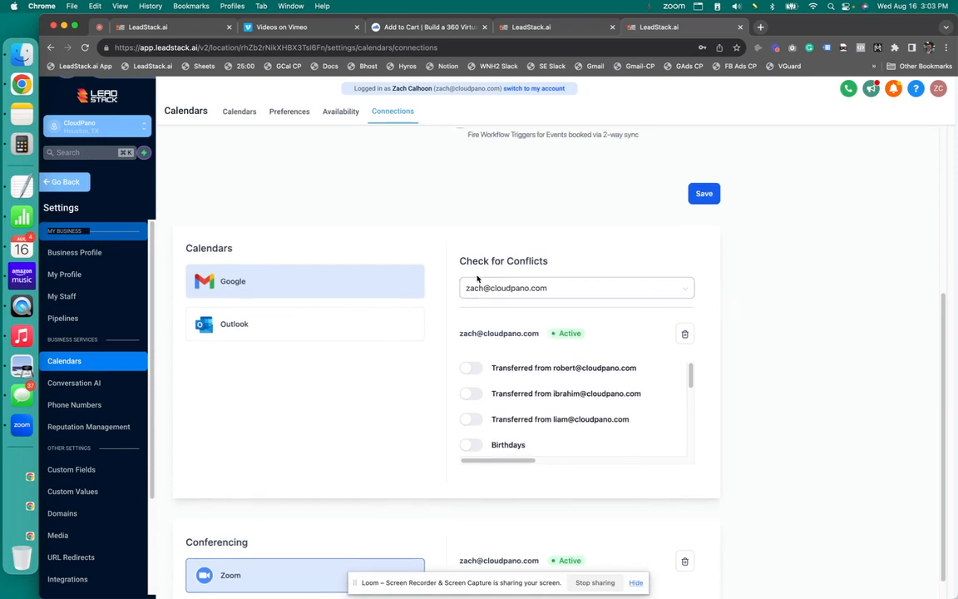
click(938, 90)
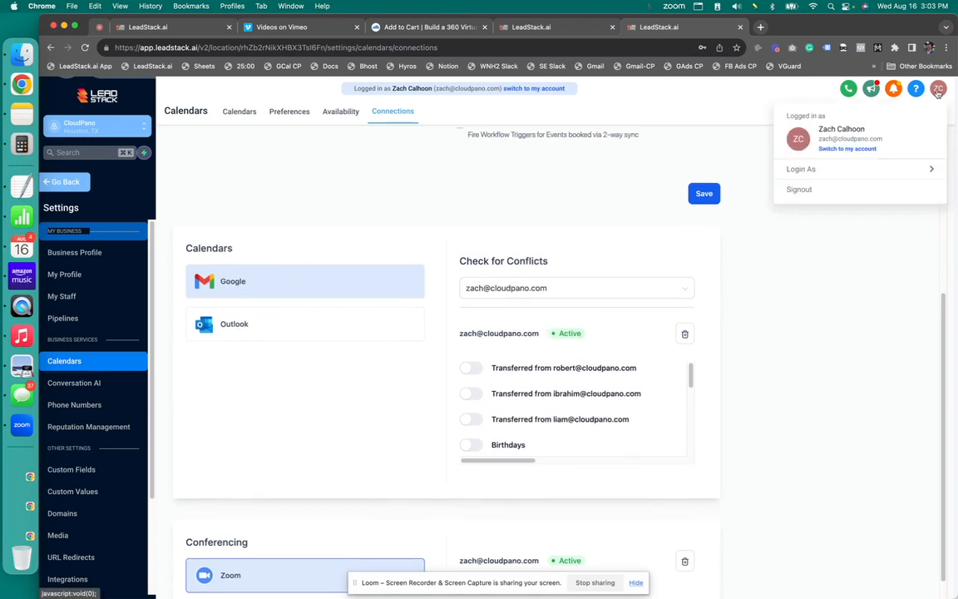
drag(818, 138, 844, 139)
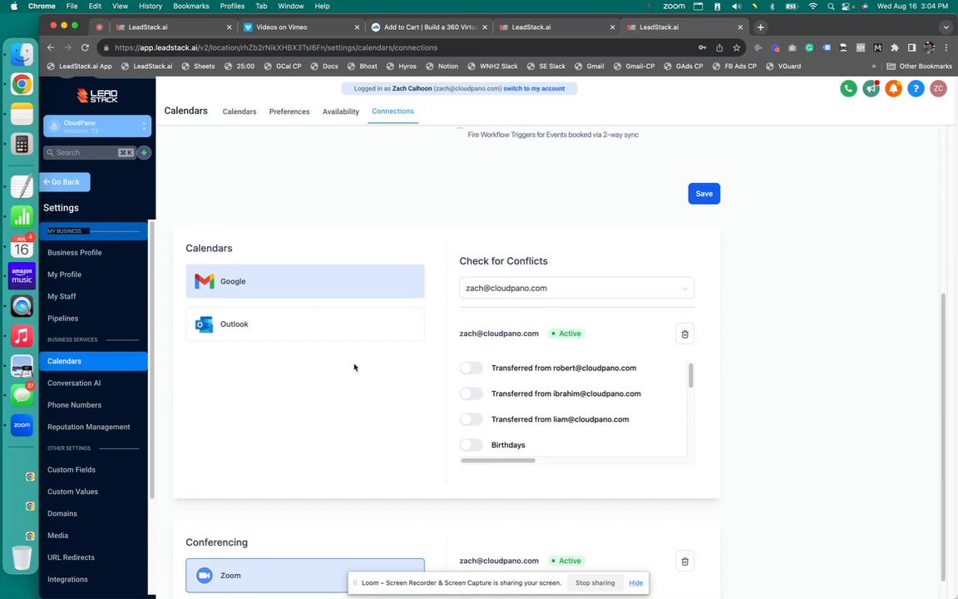
Step: Return to the calendar list, open My Profile, and review its integrations, email sync, calendar configuration and user availability
scroll(355, 366, up, 1)
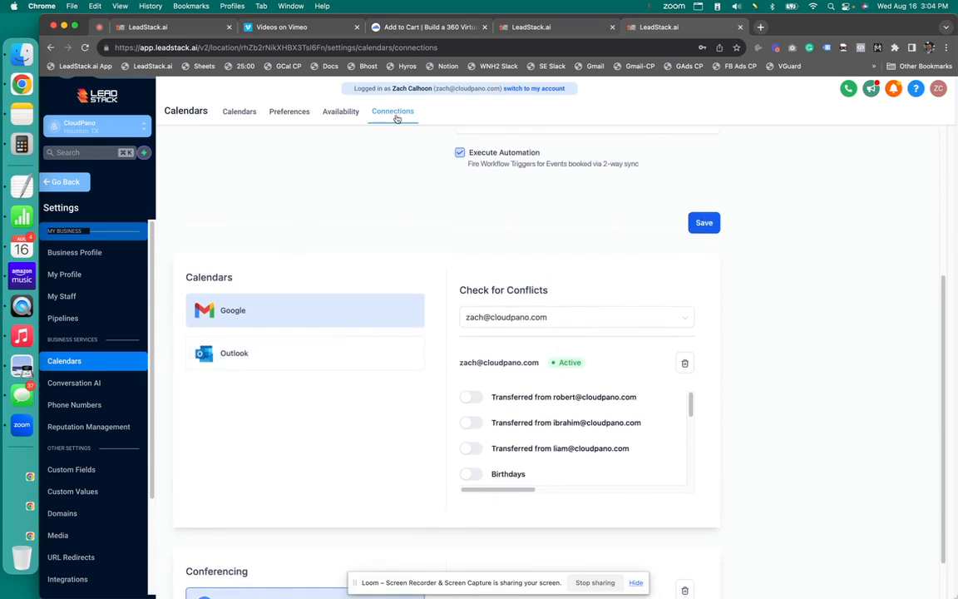
click(234, 119)
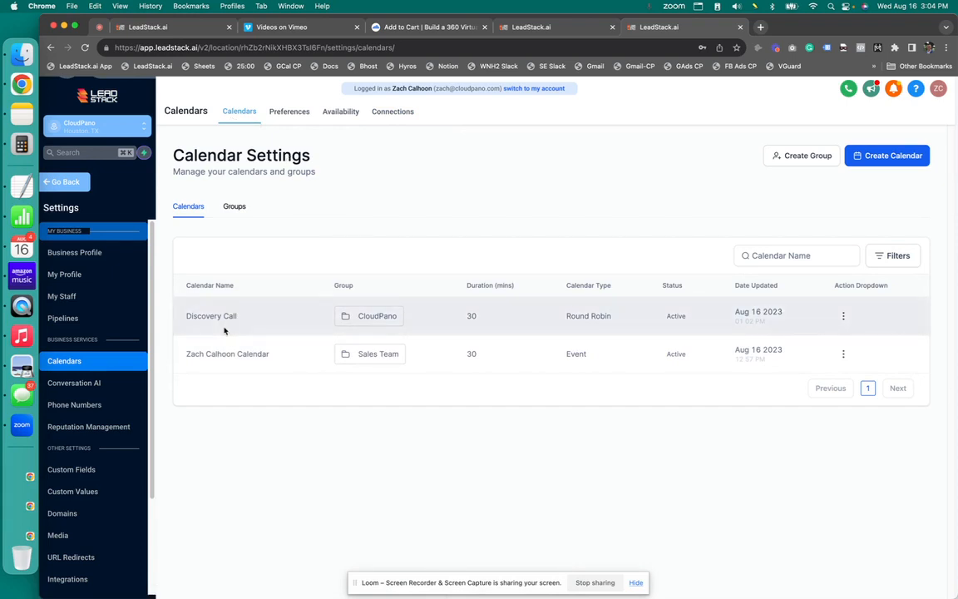
click(67, 274)
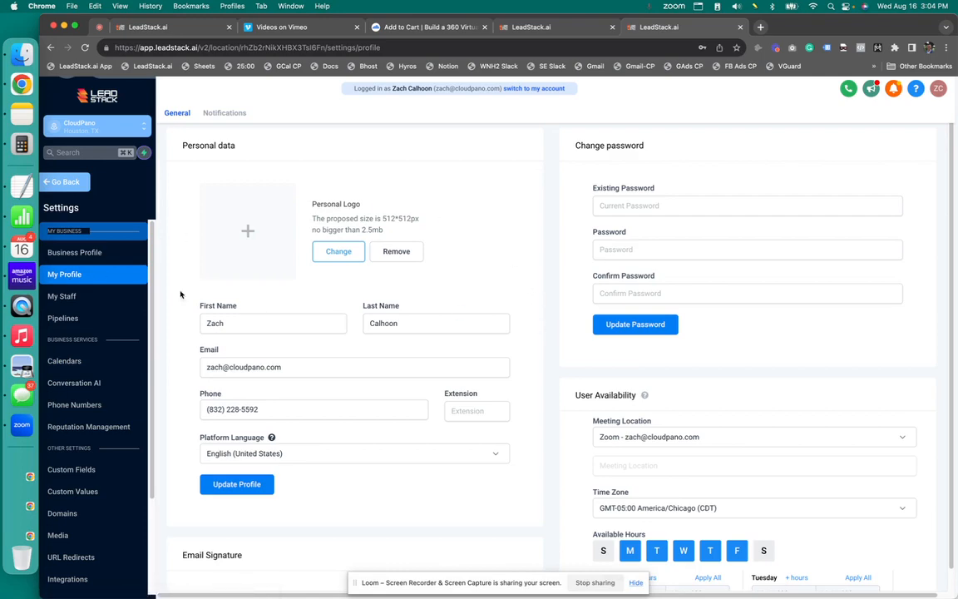
scroll(509, 288, down, 10)
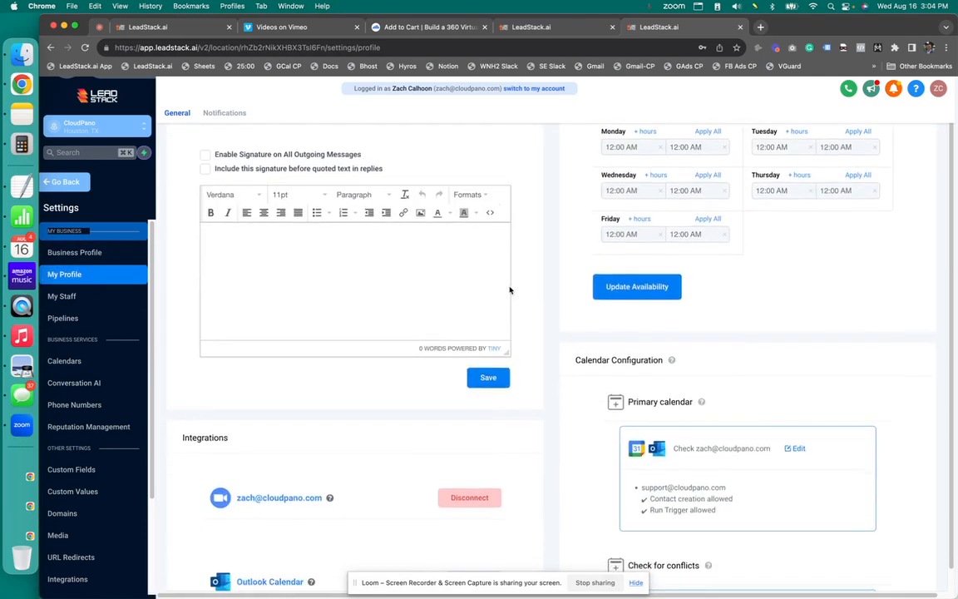
scroll(510, 290, down, 5)
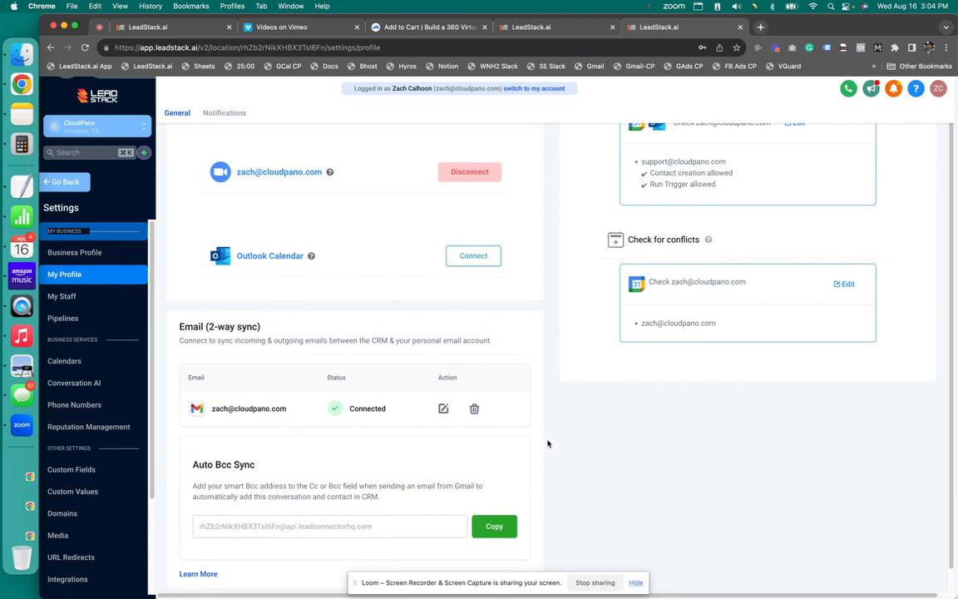
scroll(547, 444, up, 2)
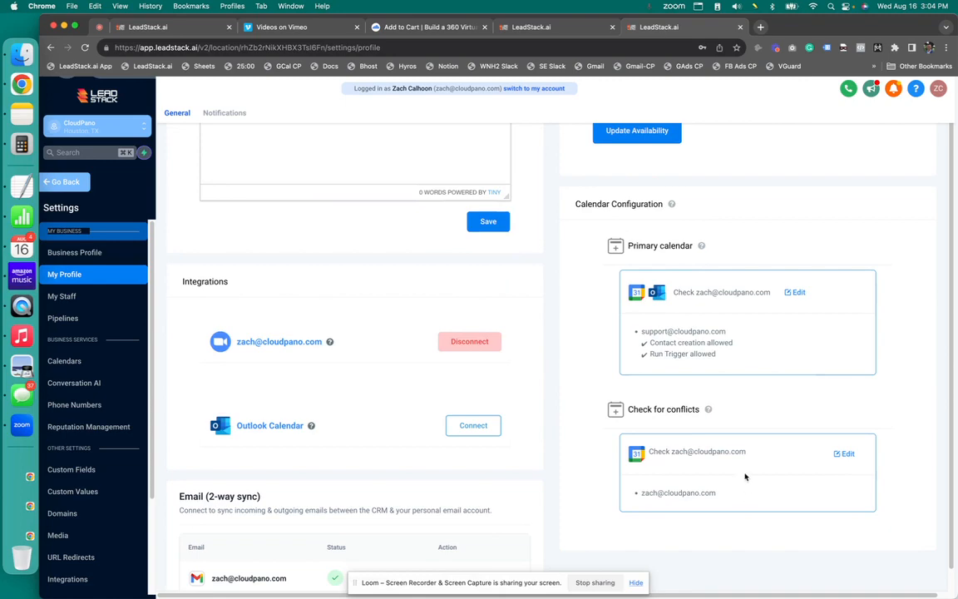
scroll(747, 469, up, 2)
scroll(742, 455, up, 3)
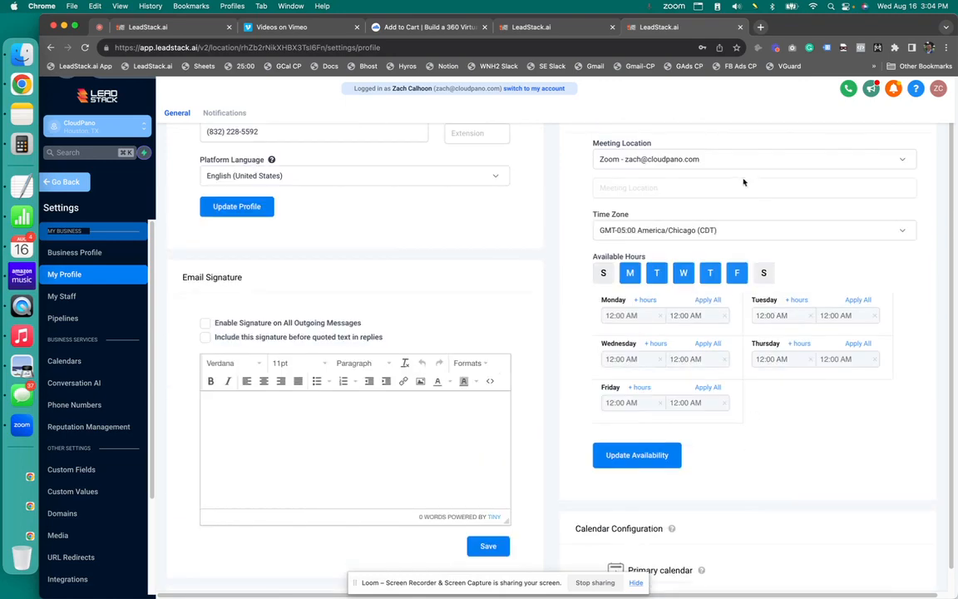
scroll(744, 421, up, 1)
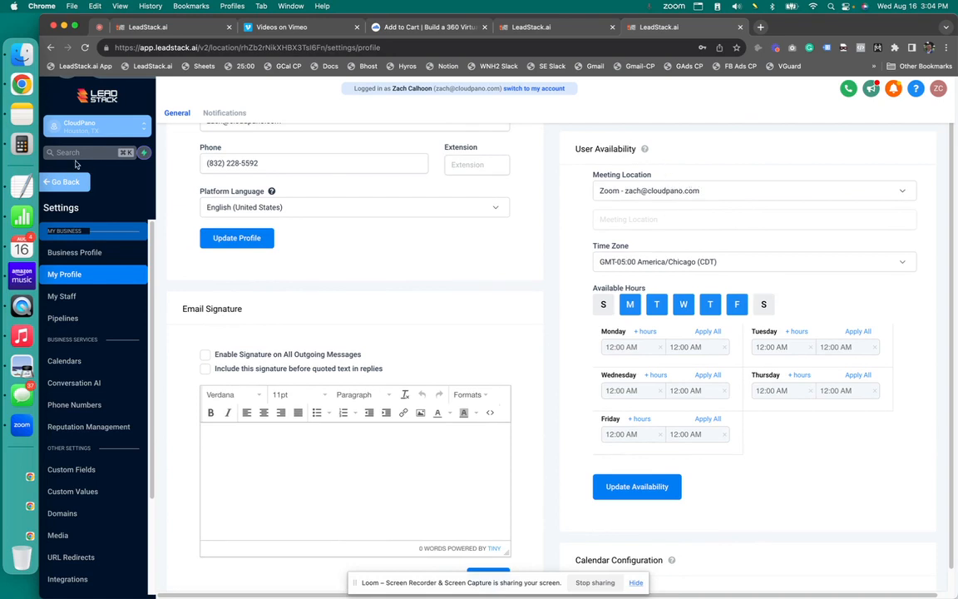
Step: Reopen the calendar connections and check the conflict-check account against the logged-in user's e-mail
click(79, 363)
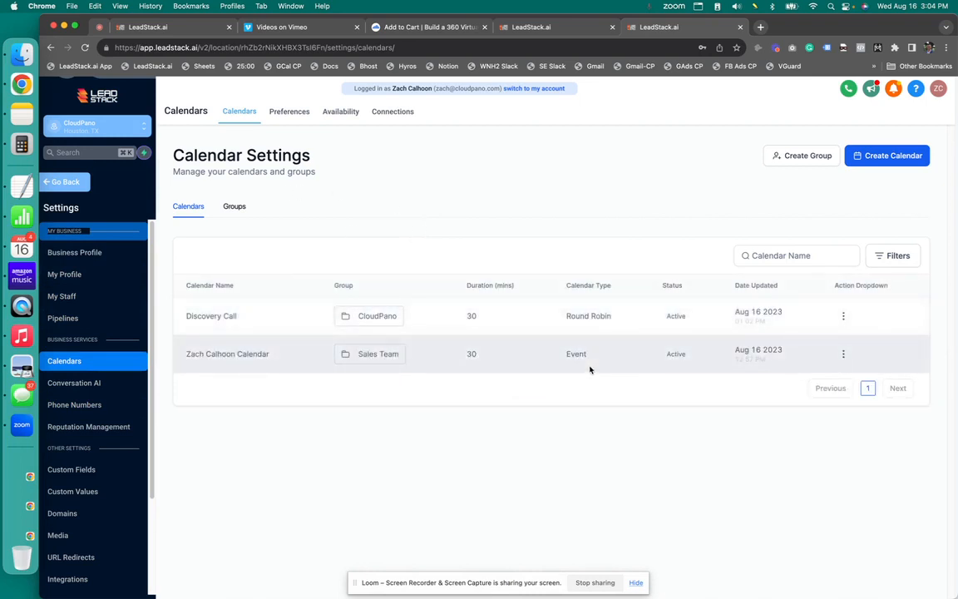
click(401, 115)
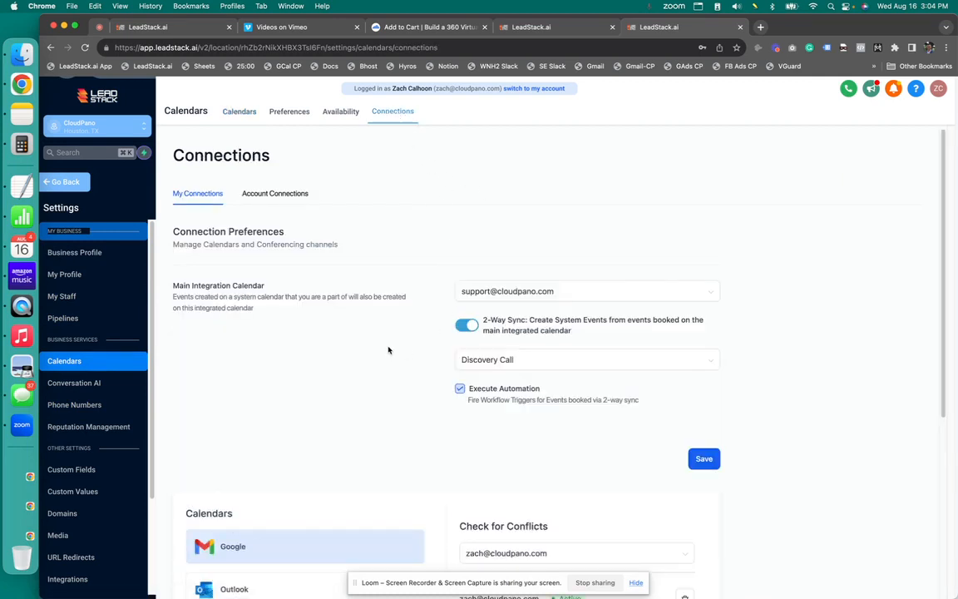
scroll(388, 350, down, 4)
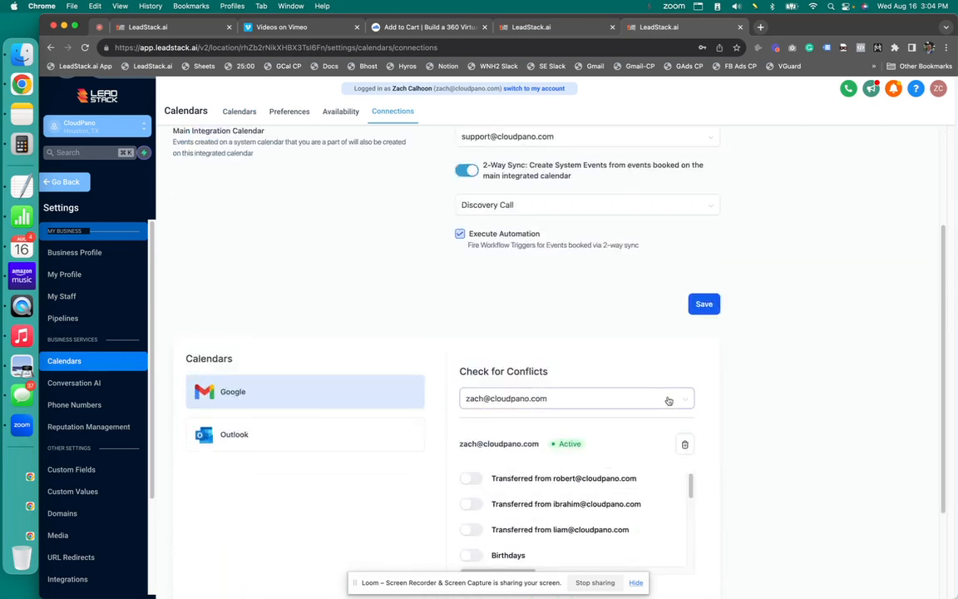
click(938, 89)
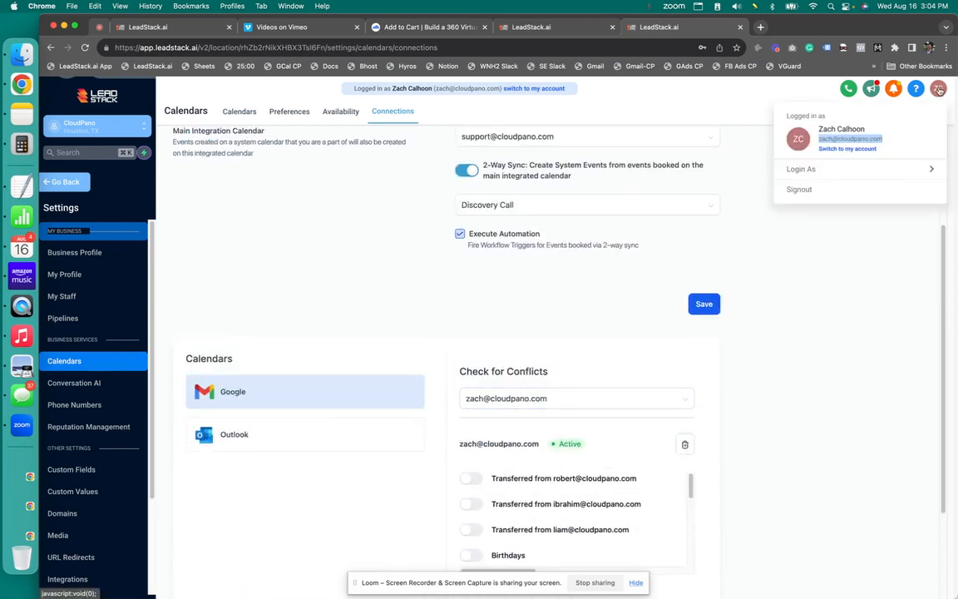
click(939, 91)
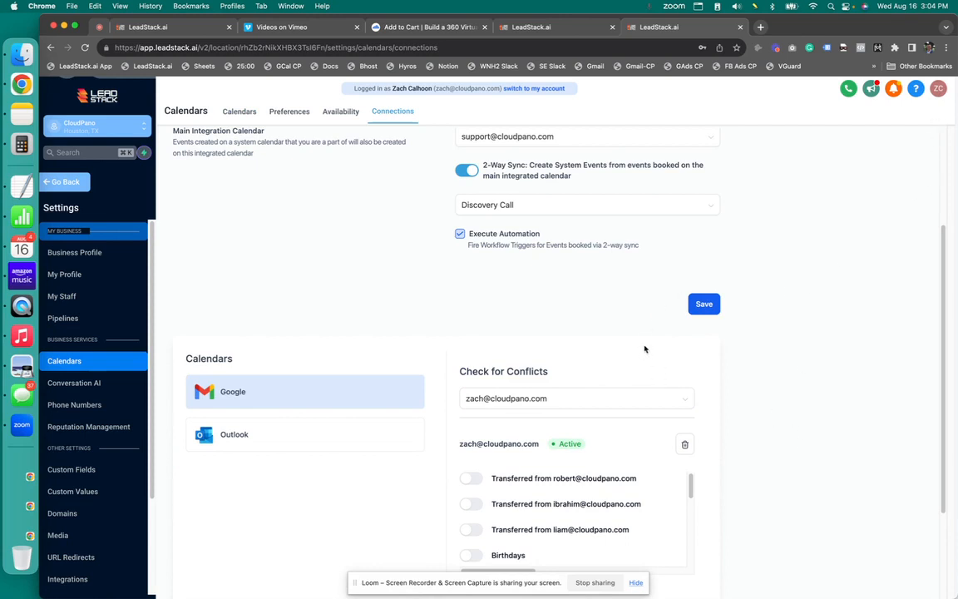
Step: Check the Zoom conferencing connection, return to the calendar list, and copy the Discovery Call calendar's permanent link
scroll(640, 343, down, 3)
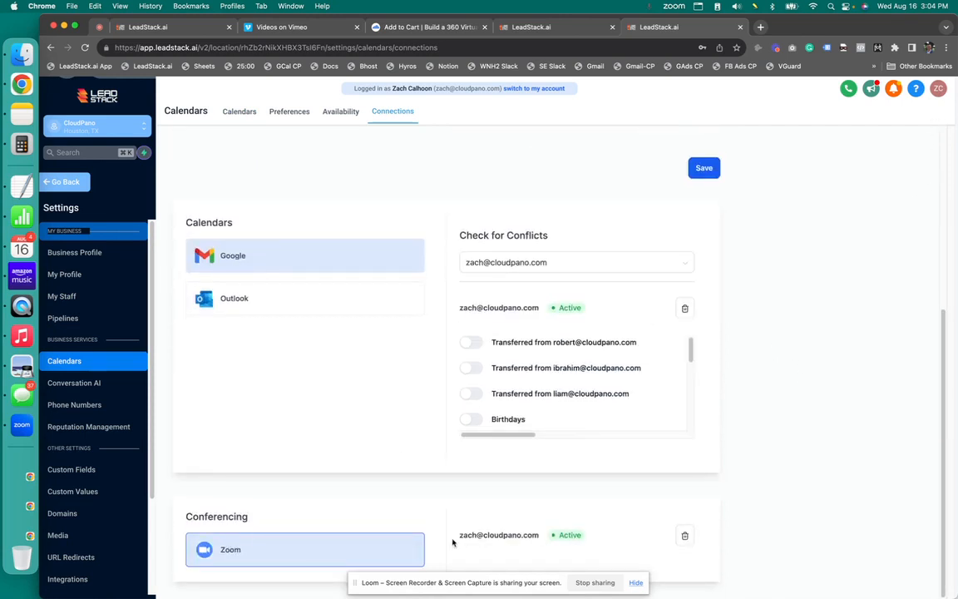
scroll(366, 392, up, 5)
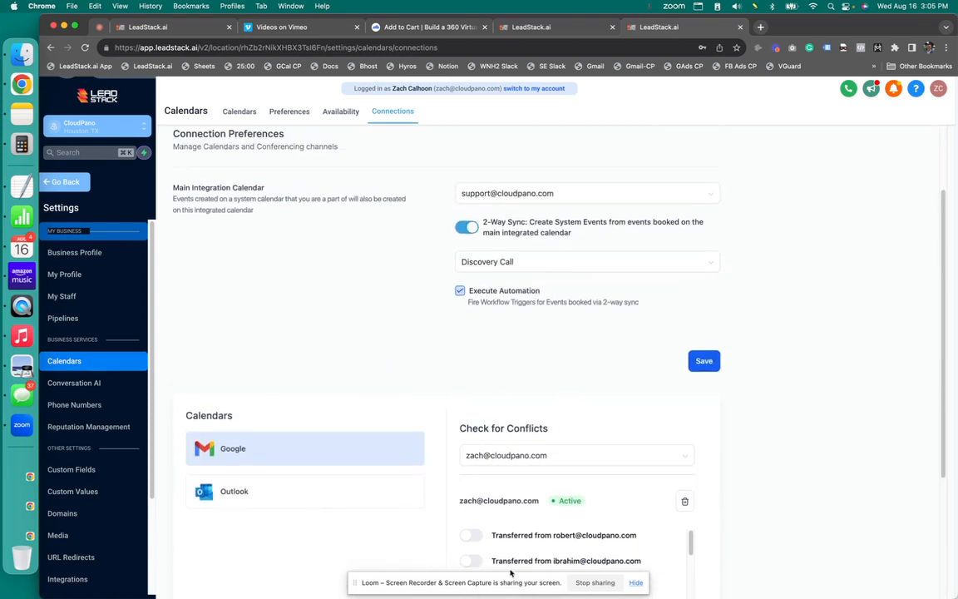
click(239, 111)
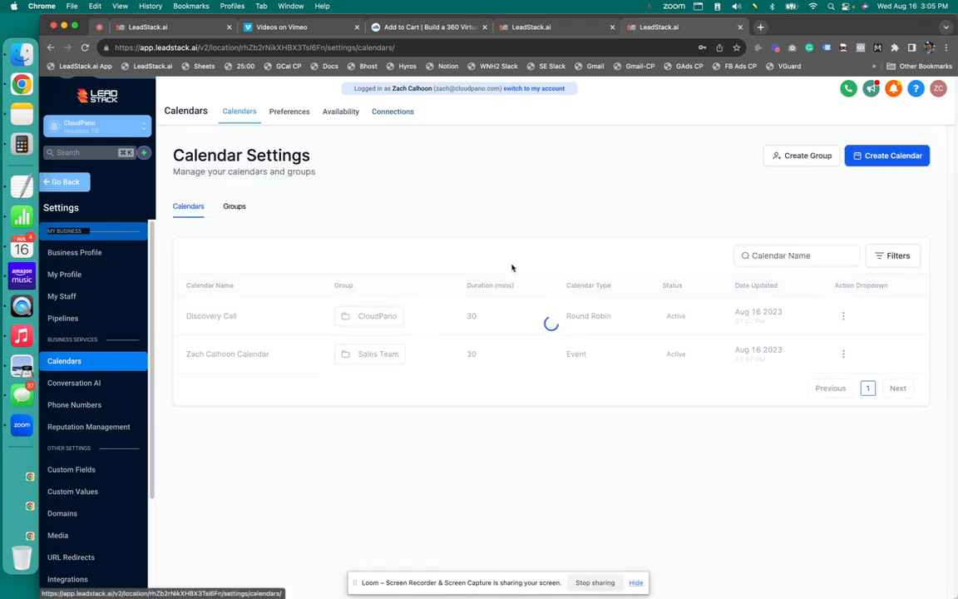
click(843, 316)
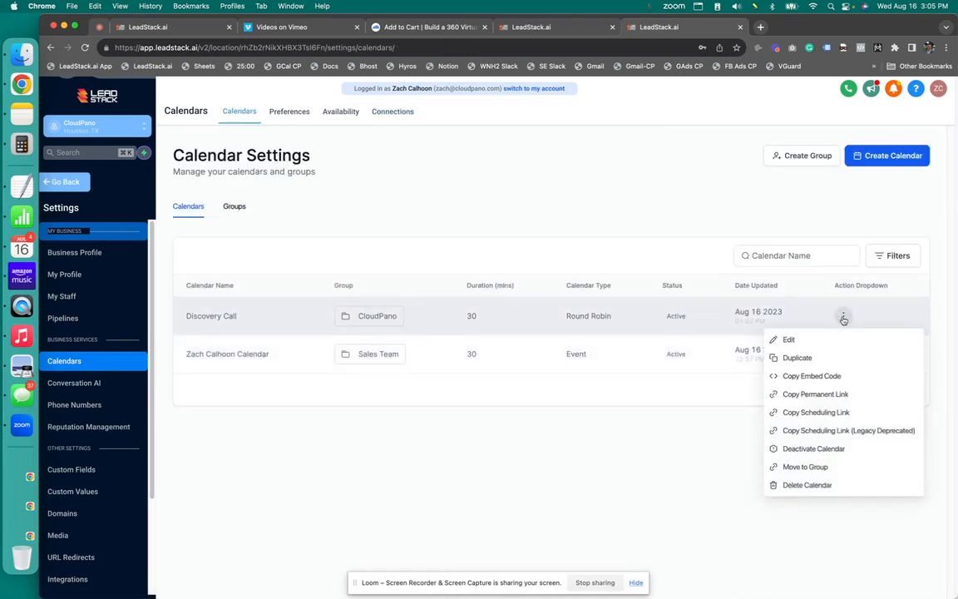
click(805, 395)
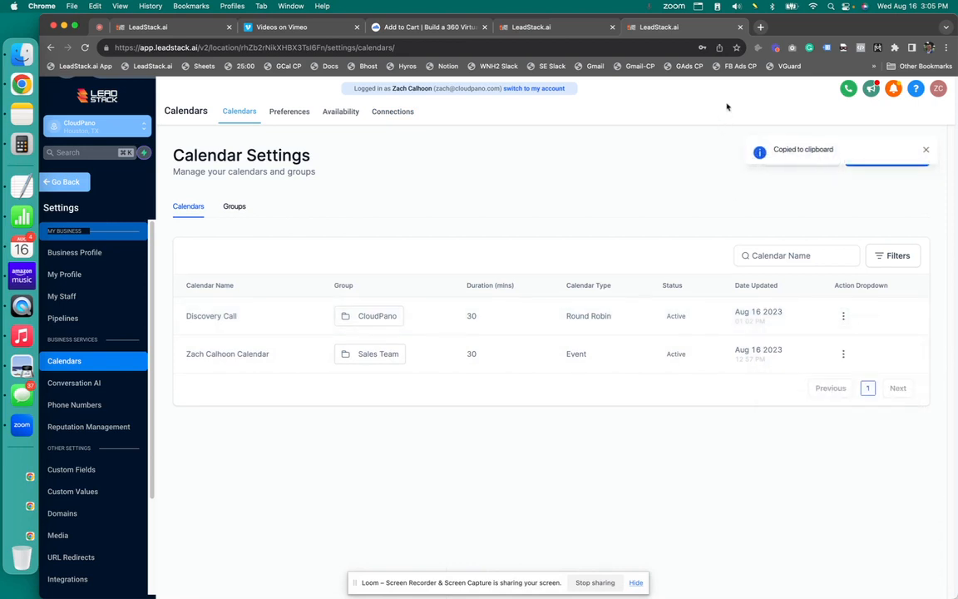
Step: Open the copied Discovery Call booking link in a new browser tab
click(760, 28)
key(super+v)
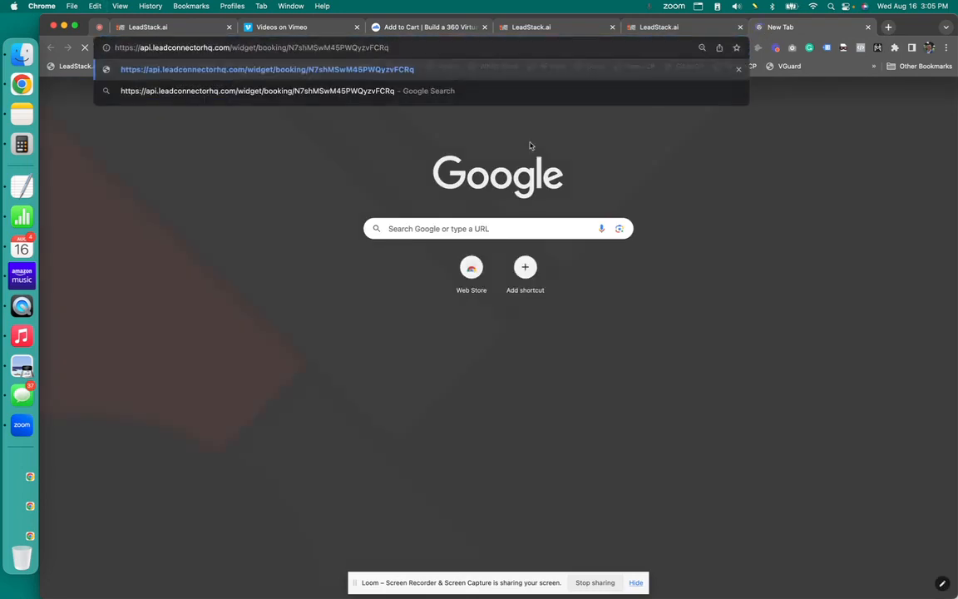
key(Return)
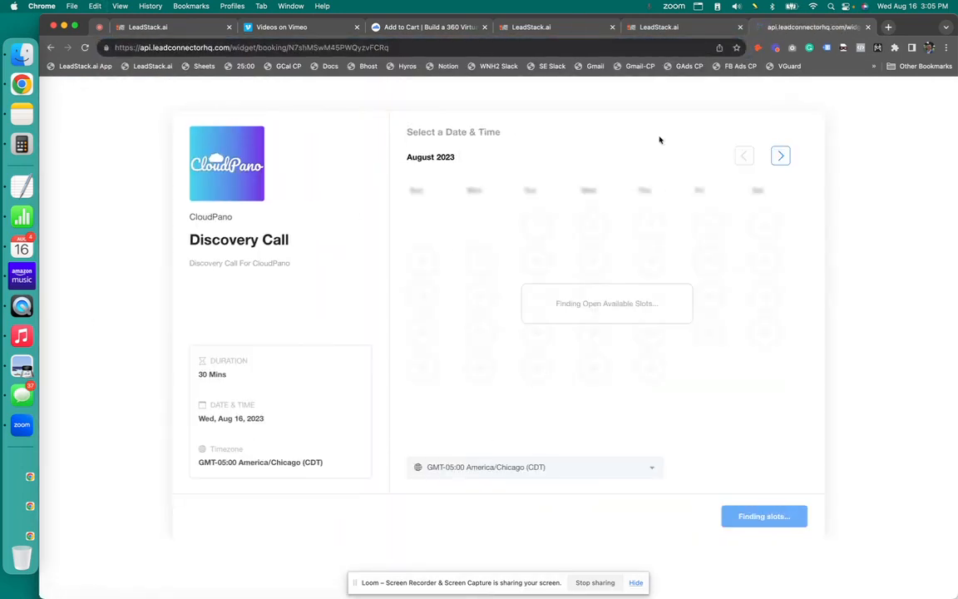